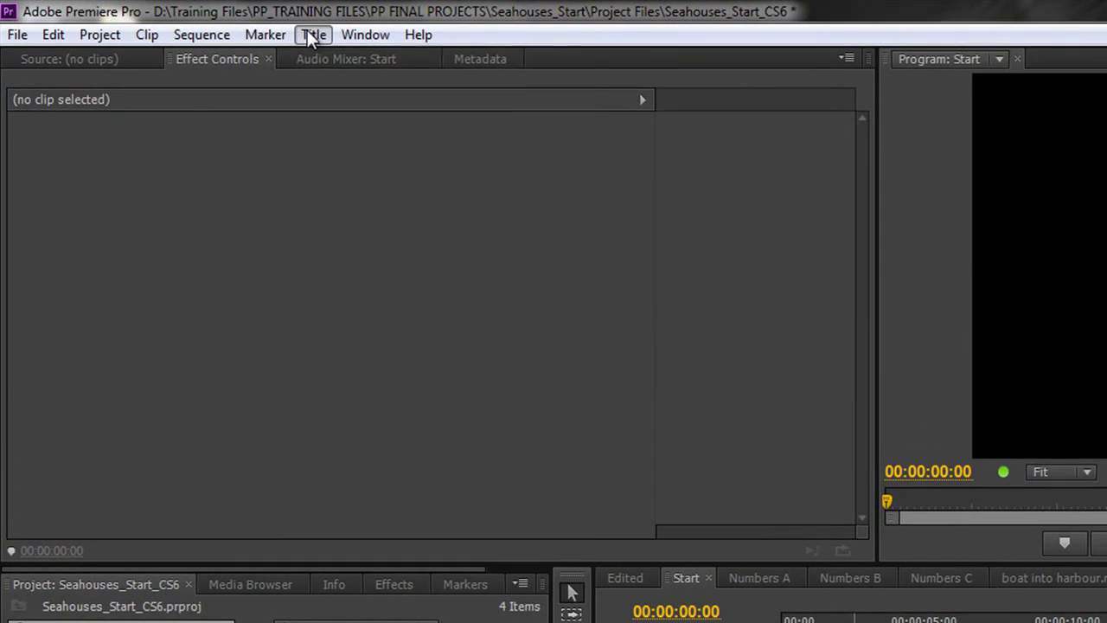
Review the Default Still, Roll and Crawl title types in the Title menu, then open the Window menu
{"action": "left_click", "coordinate": [199, 22]}
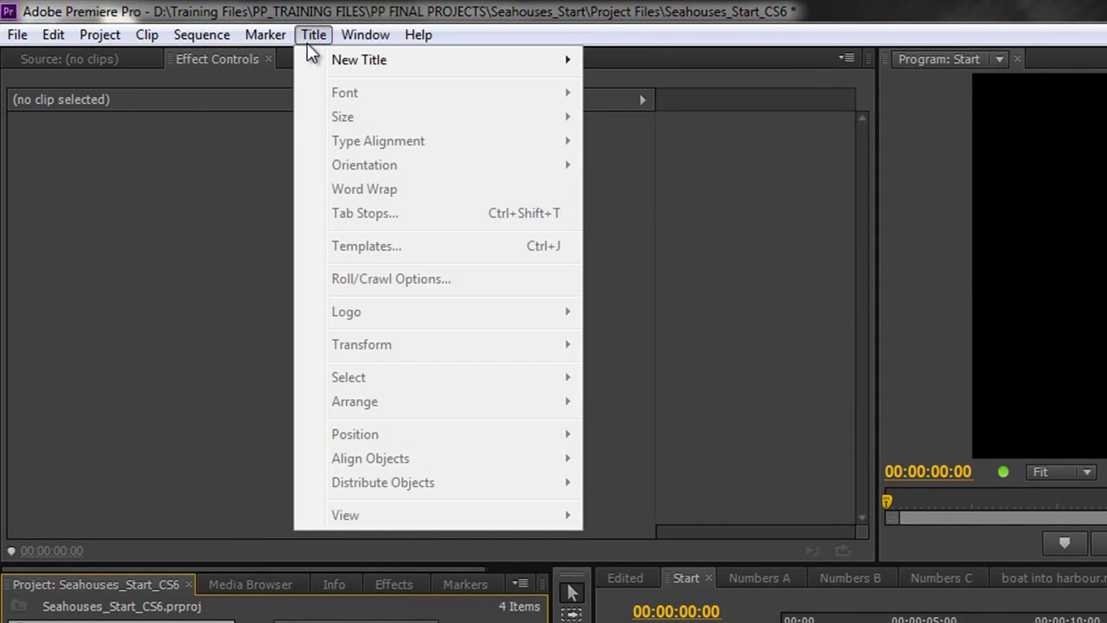
{"action": "mouse_move", "coordinate": [330, 61]}
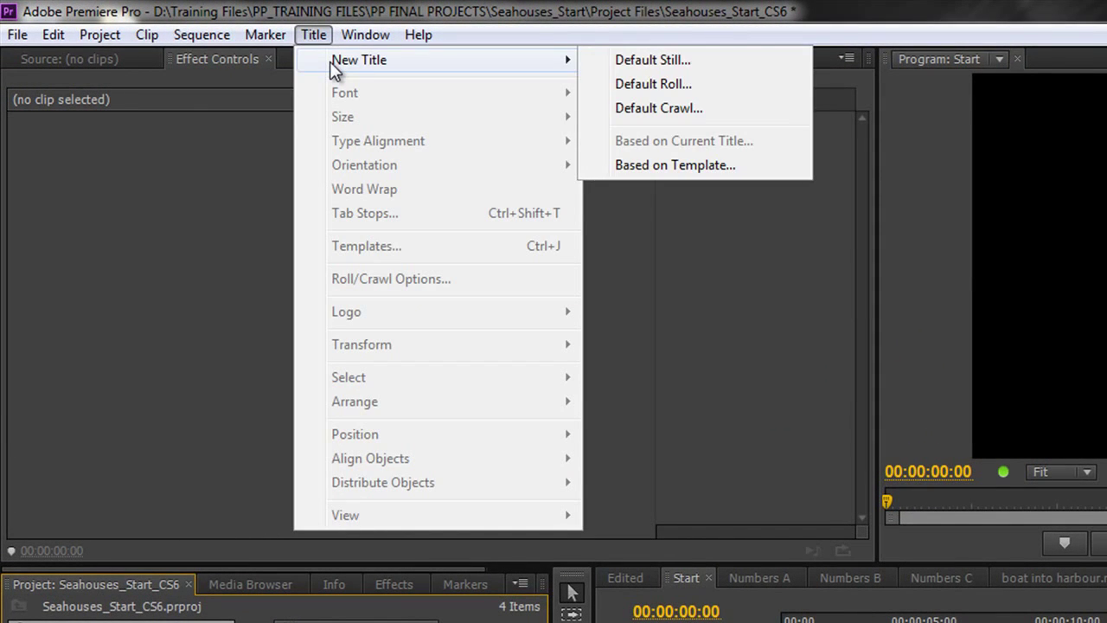
{"action": "left_click", "coordinate": [687, 108]}
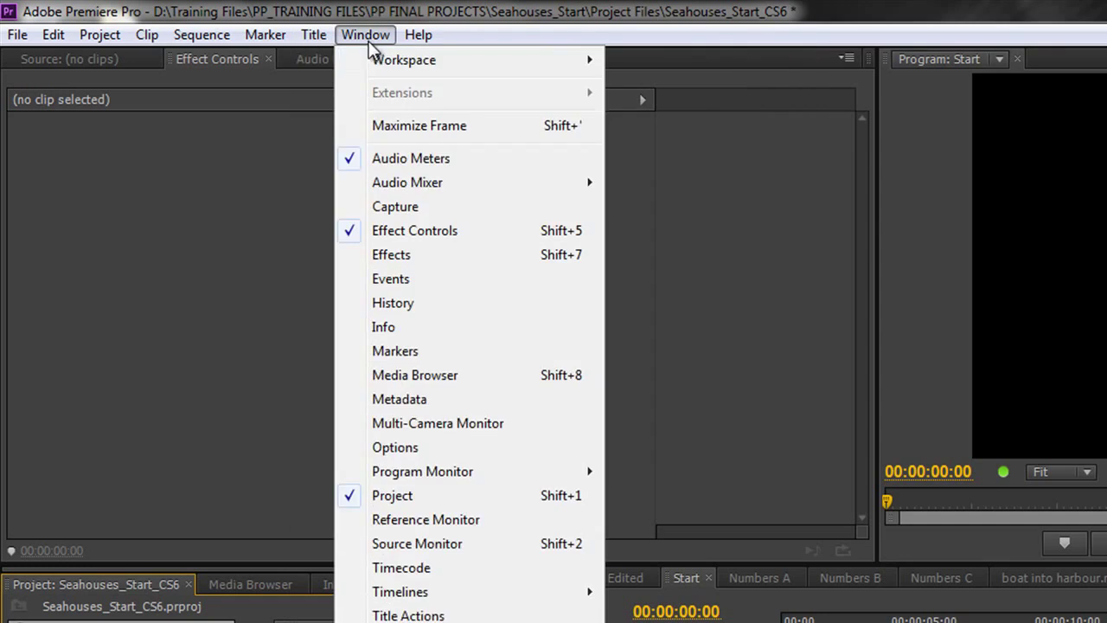
Bring up the New Title dialog proposing Title 35 at 1440×1080, 25.00 fps
{"action": "key", "text": "Escape"}
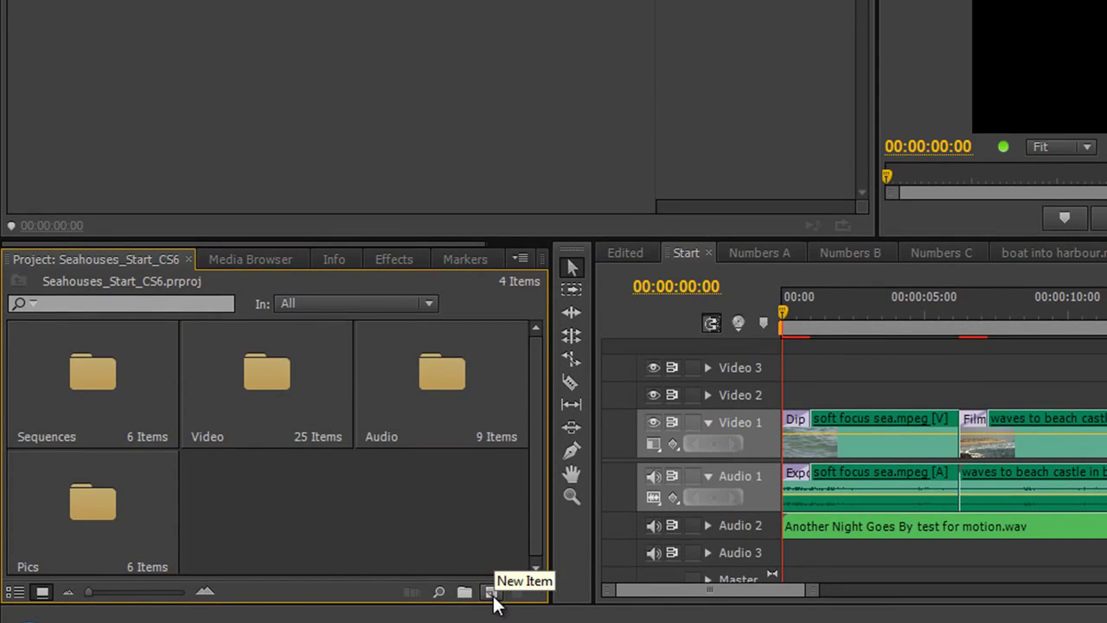
{"action": "left_click", "coordinate": [491, 593]}
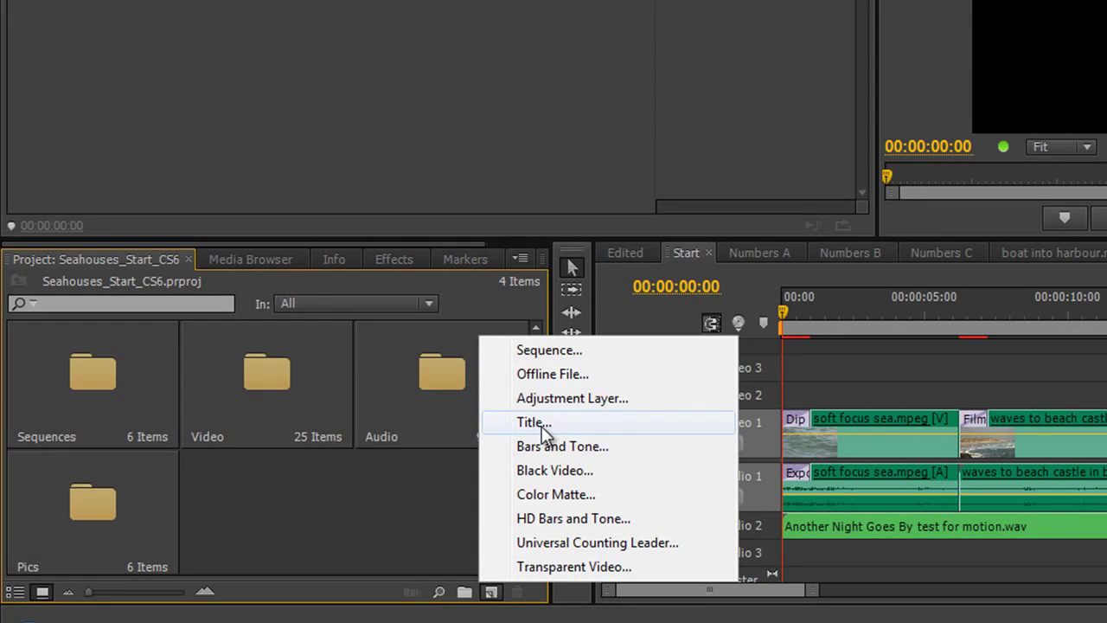
{"action": "left_click", "coordinate": [713, 146]}
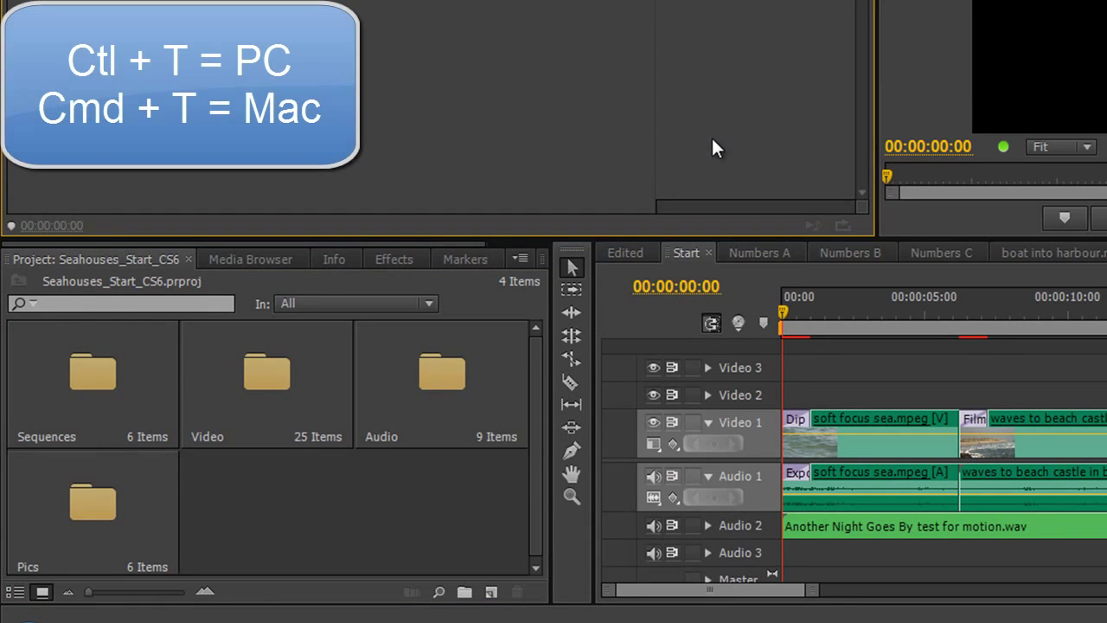
{"action": "key", "text": "ctrl+t"}
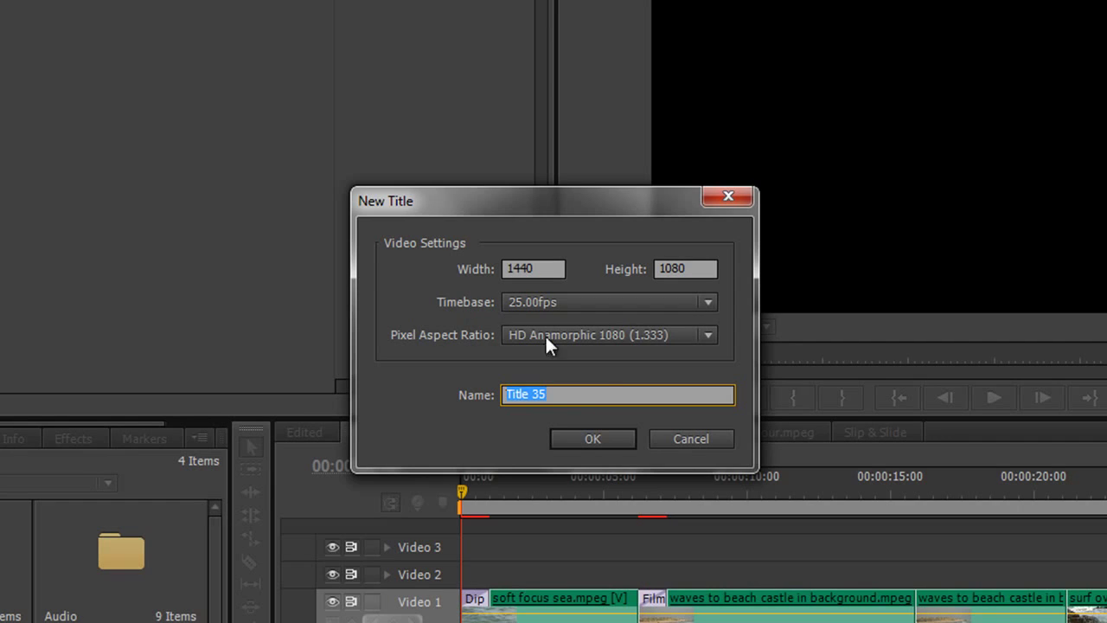
Cancel the new title, then create a bin named 'Titles' and open it
{"action": "left_click", "coordinate": [698, 436]}
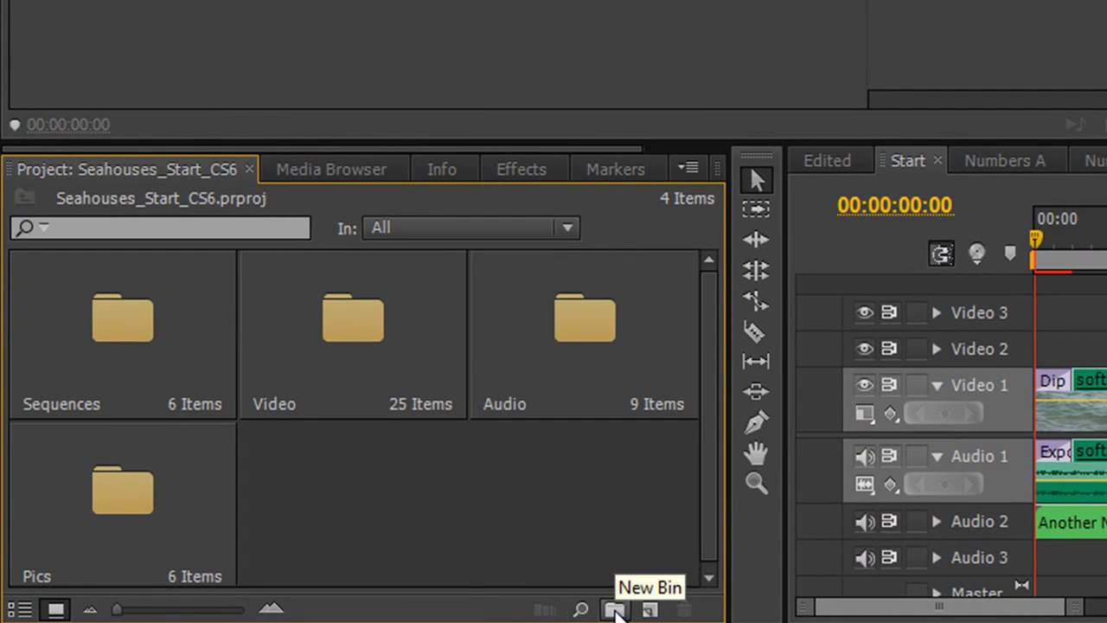
{"action": "left_click", "coordinate": [615, 610]}
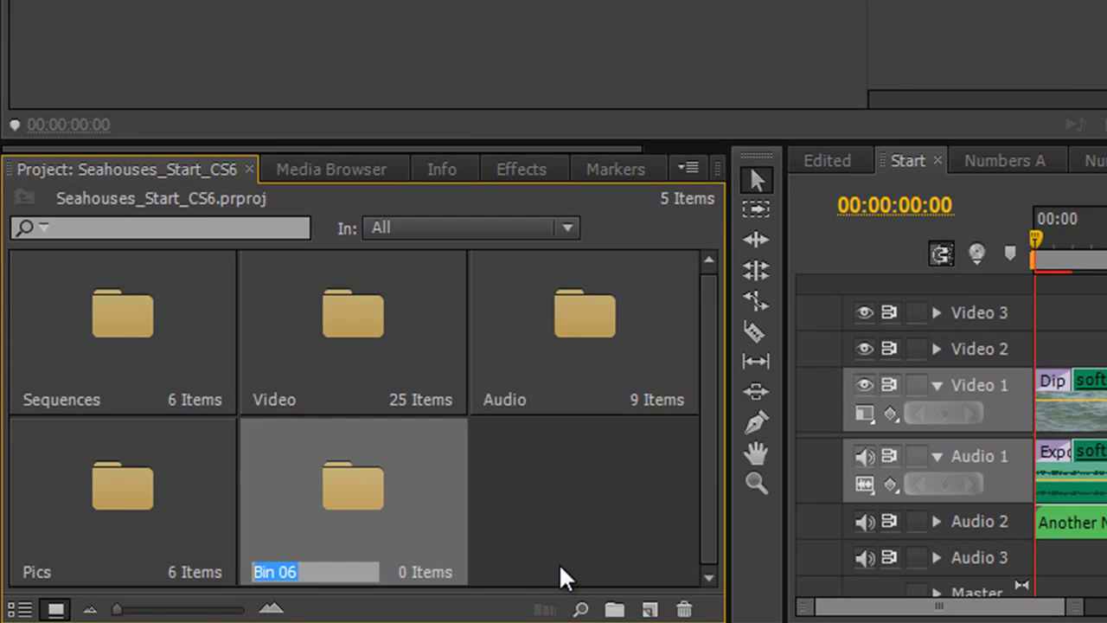
{"action": "type", "text": "Titles"}
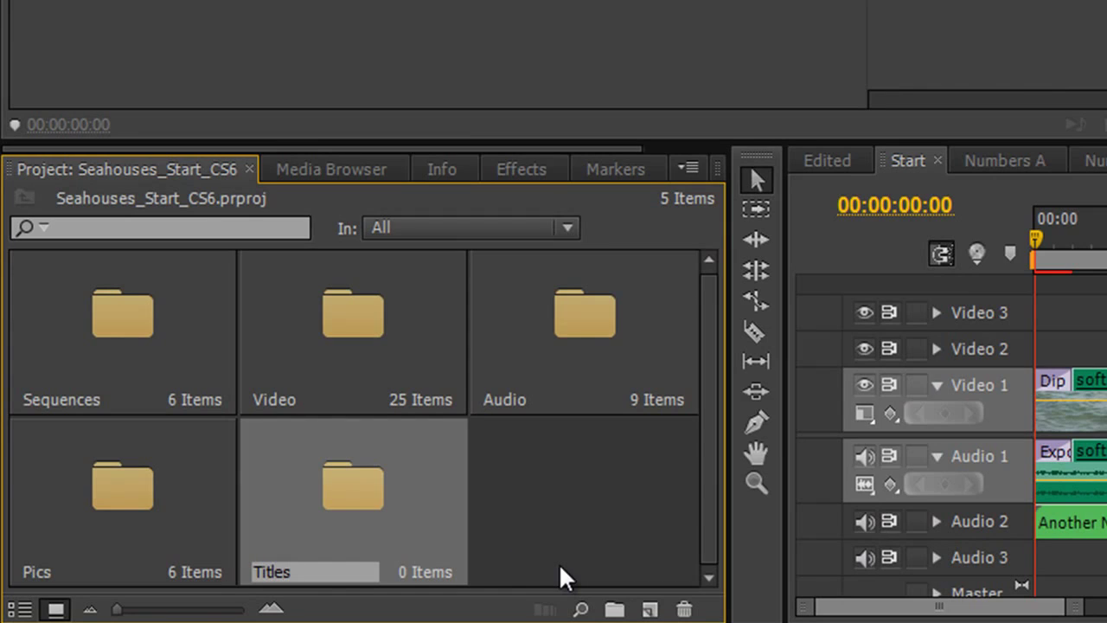
{"action": "left_click", "coordinate": [355, 507]}
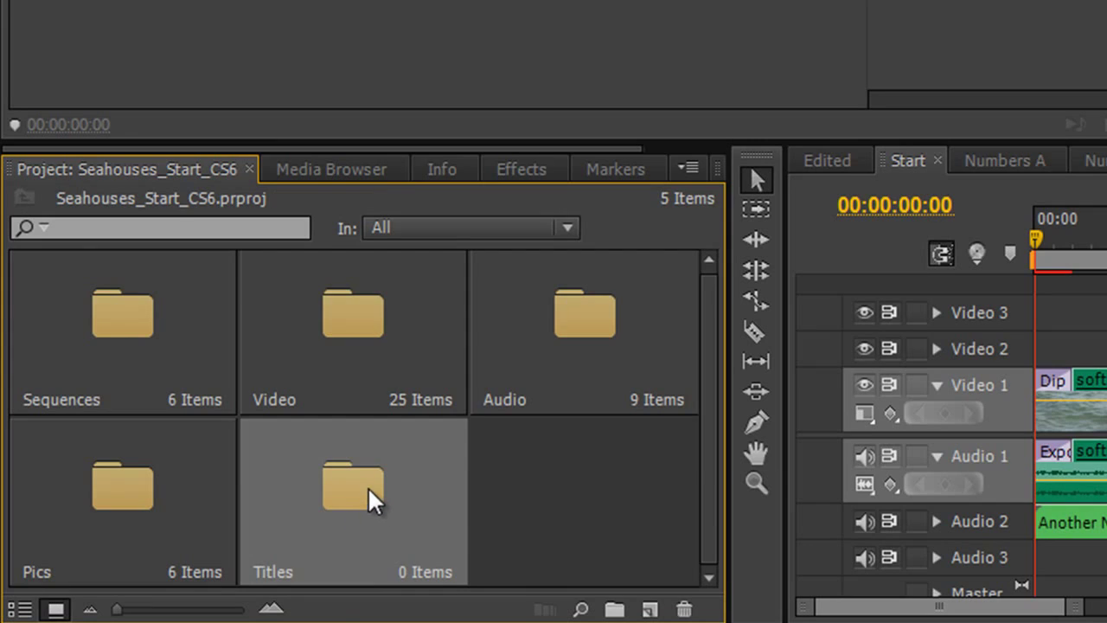
{"action": "double_click", "coordinate": [365, 479]}
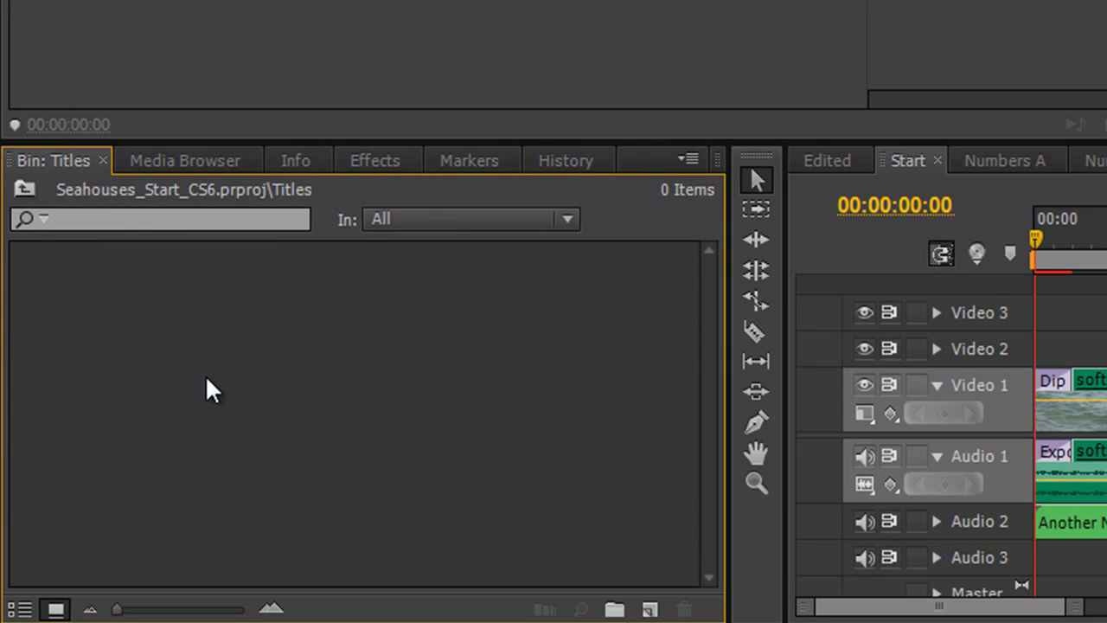
Create a new title named 'Welcome' in the Titles bin
{"action": "key", "text": "ctrl+t"}
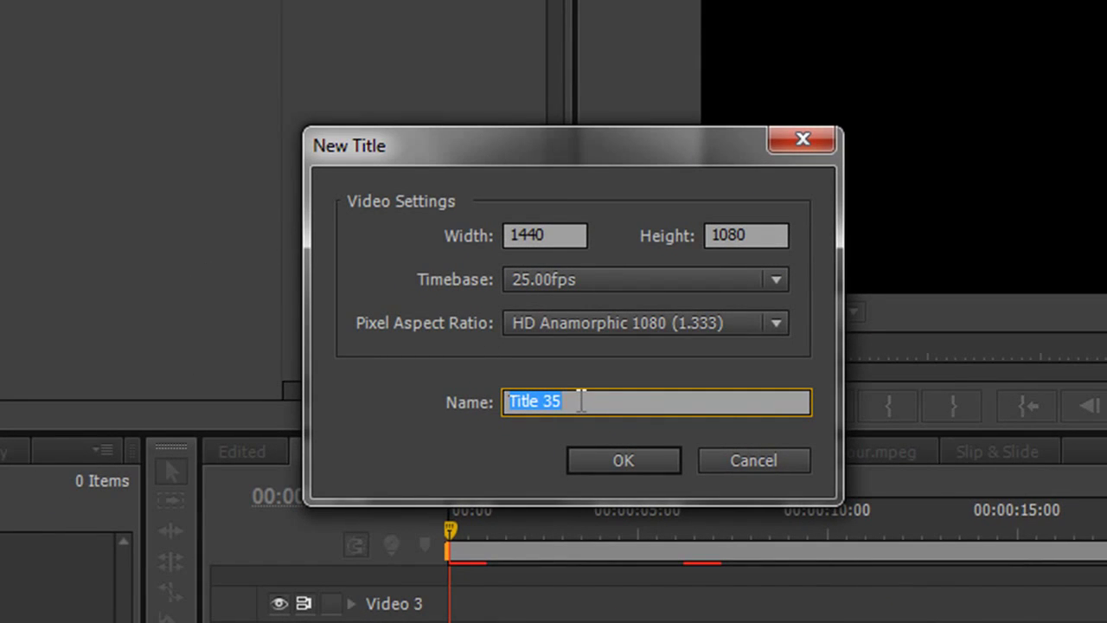
{"action": "type", "text": "Welcome"}
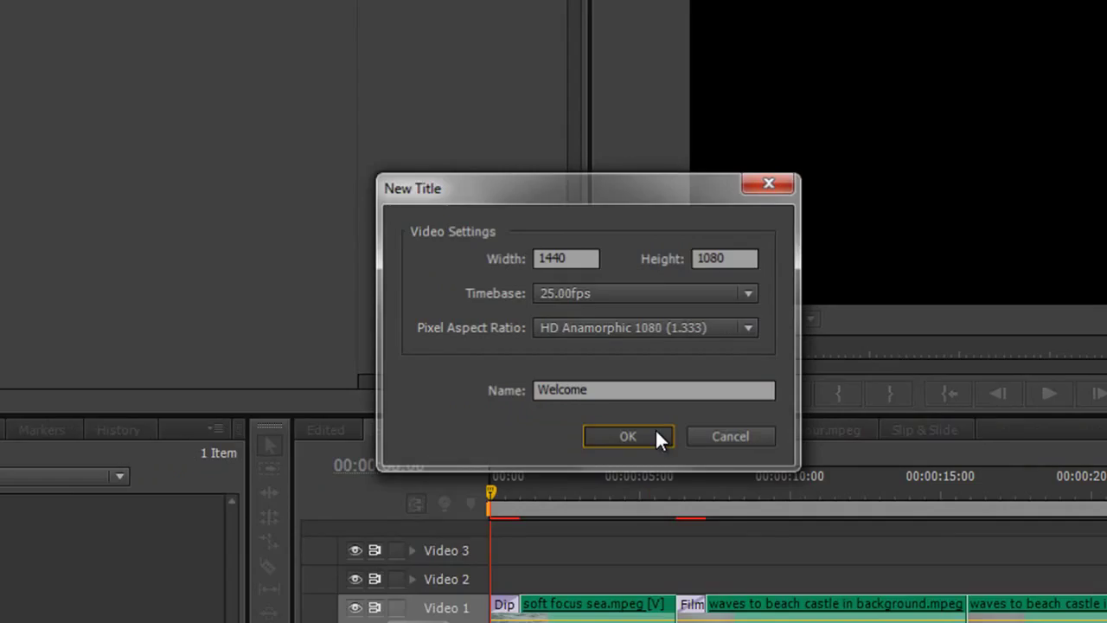
{"action": "left_click", "coordinate": [657, 435]}
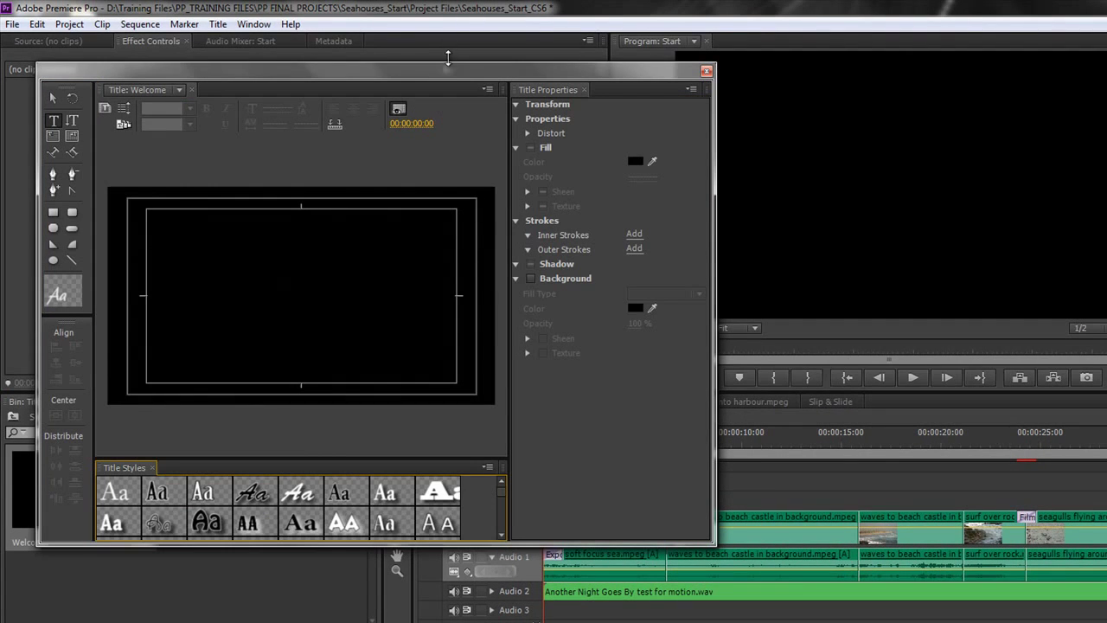
Move and enlarge the Titler window, giving Title Styles and the drawing area more room
{"action": "left_click_drag", "start_coordinate": [442, 69], "coordinate": [598, 51]}
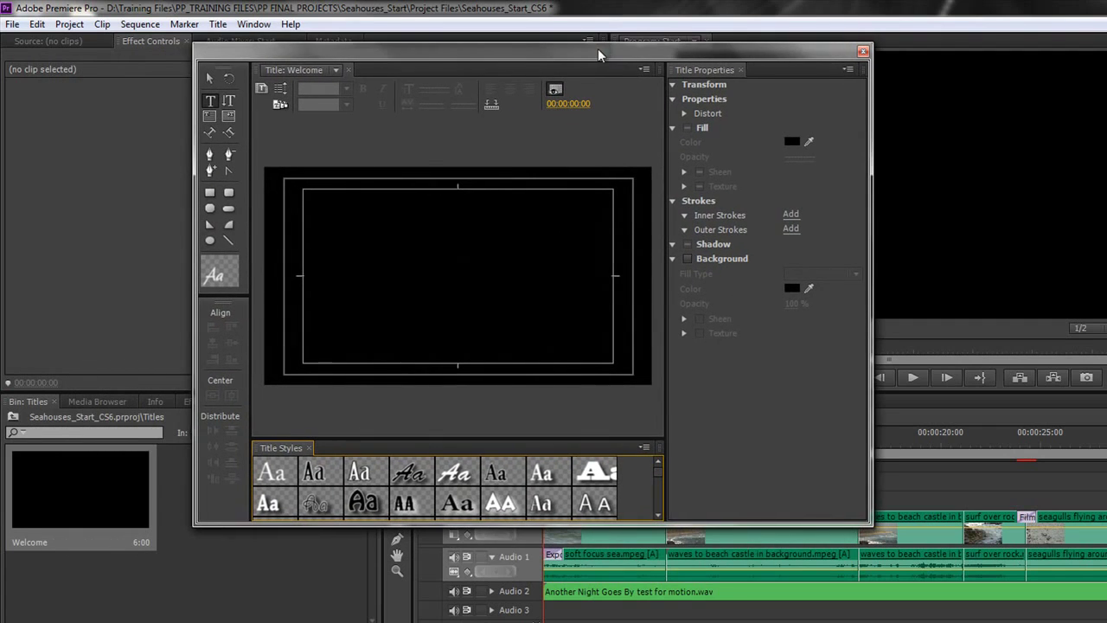
{"action": "left_click_drag", "start_coordinate": [660, 524], "coordinate": [660, 622]}
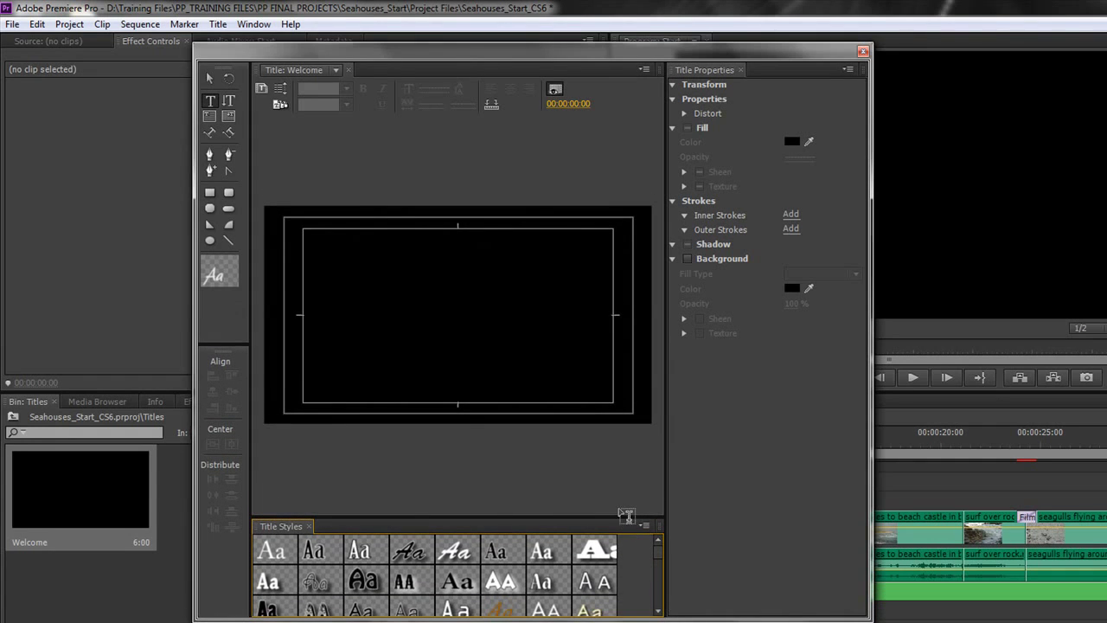
{"action": "left_click_drag", "start_coordinate": [621, 515], "coordinate": [638, 450]}
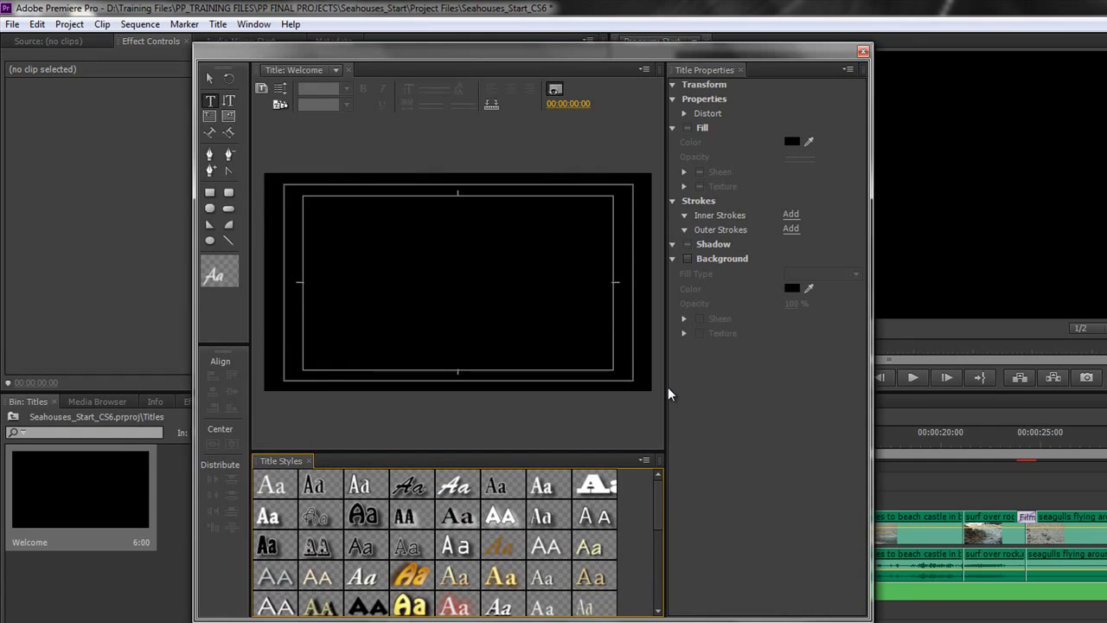
{"action": "left_click_drag", "start_coordinate": [669, 394], "coordinate": [711, 390]}
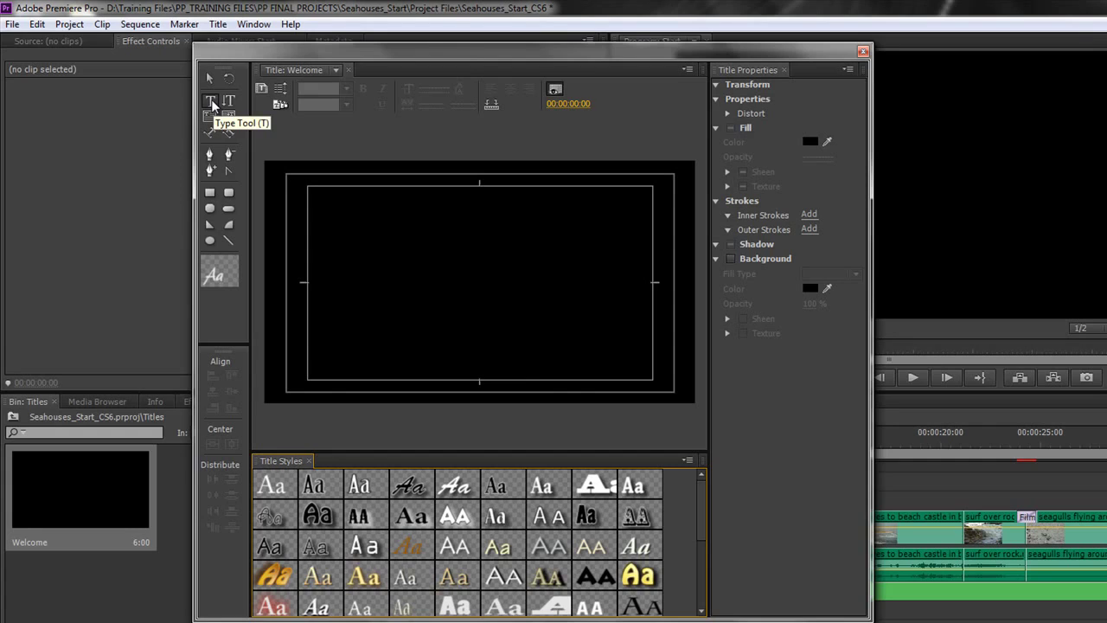
Select the Type Tool and set the sequence playhead to 00:00:03:01 behind the Welcome title
{"action": "left_click", "coordinate": [212, 102]}
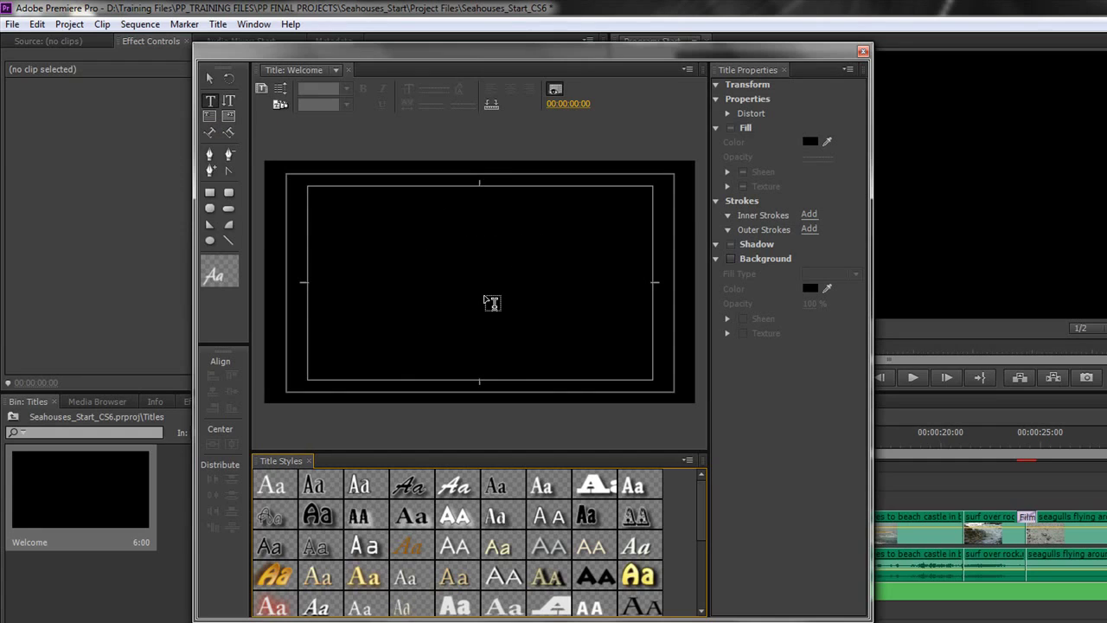
{"action": "left_click_drag", "start_coordinate": [618, 45], "coordinate": [215, 526]}
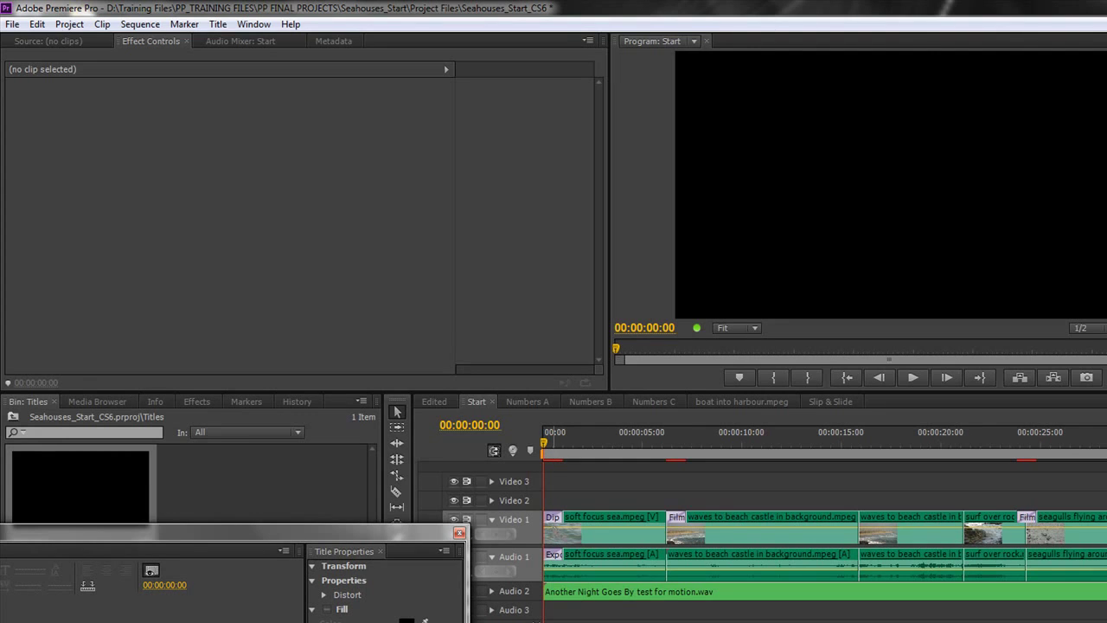
{"action": "left_click_drag", "start_coordinate": [547, 448], "coordinate": [602, 450]}
{"action": "left_click_drag", "start_coordinate": [315, 529], "coordinate": [758, 37]}
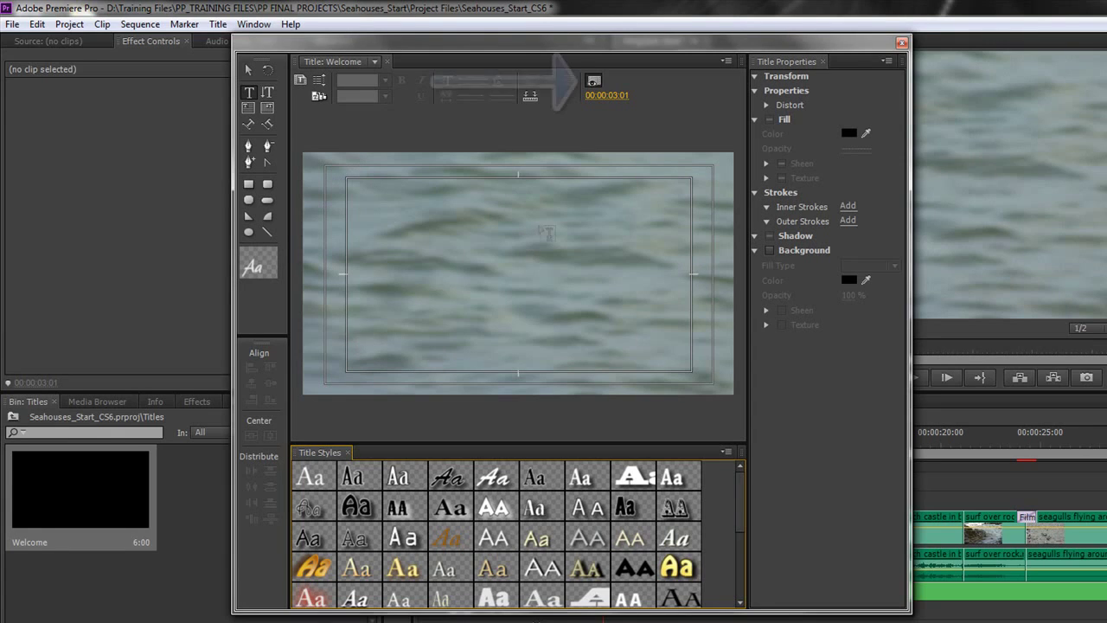
Set the background video preview to the beach-and-dunes frame at 00:00:15:05
{"action": "left_click", "coordinate": [595, 83]}
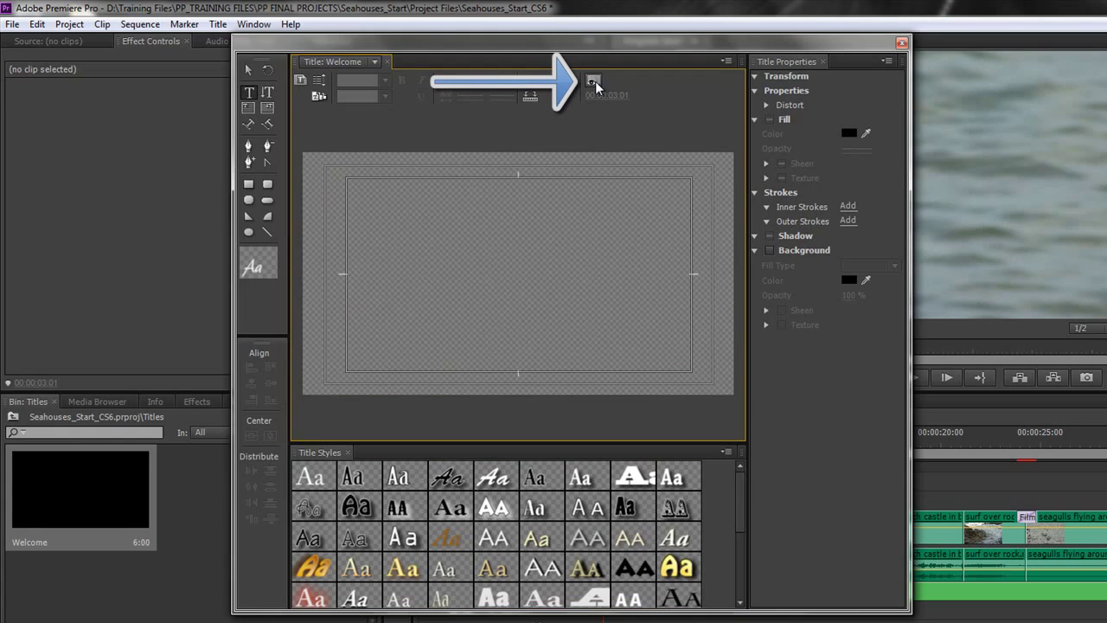
{"action": "left_click", "coordinate": [594, 83]}
{"action": "left_click", "coordinate": [594, 83]}
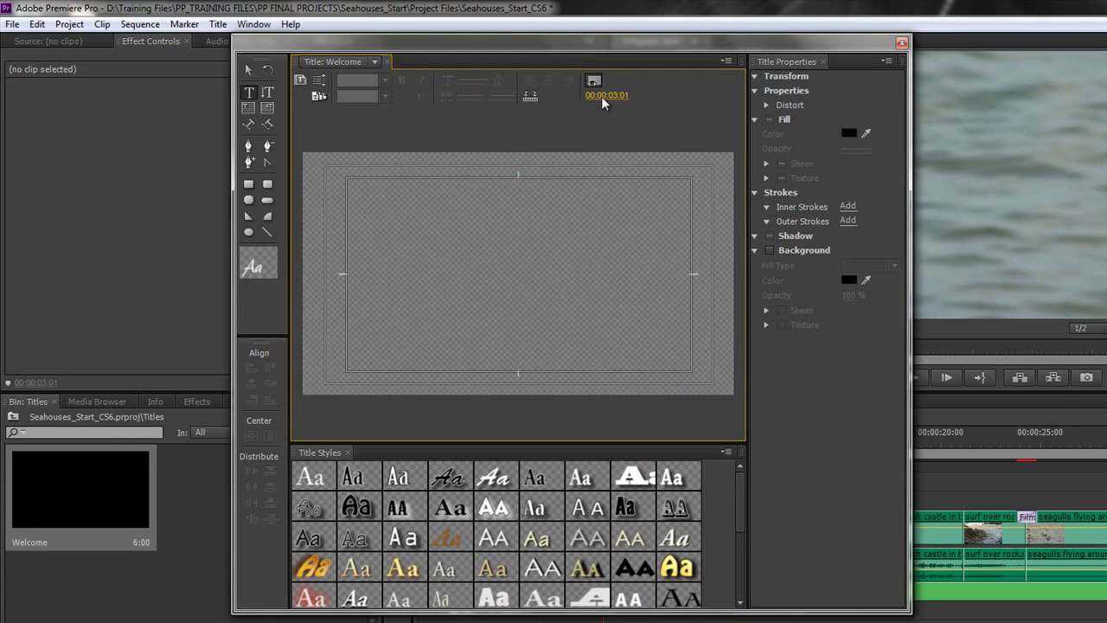
{"action": "left_click", "coordinate": [594, 83]}
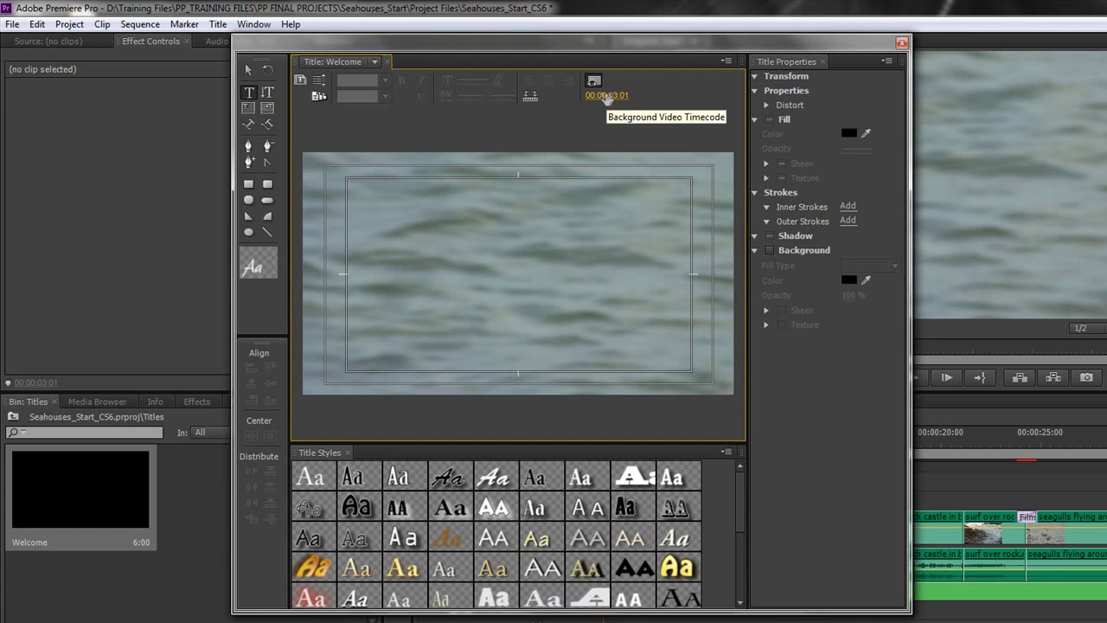
{"action": "left_click_drag", "start_coordinate": [606, 98], "coordinate": [676, 98]}
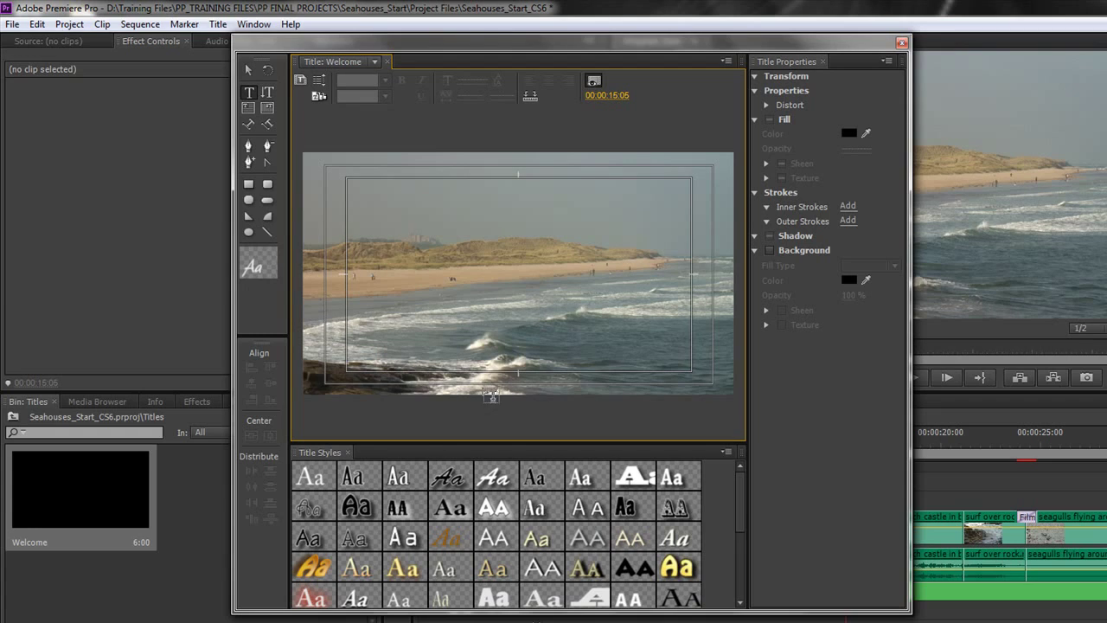
{"action": "left_click", "coordinate": [594, 83]}
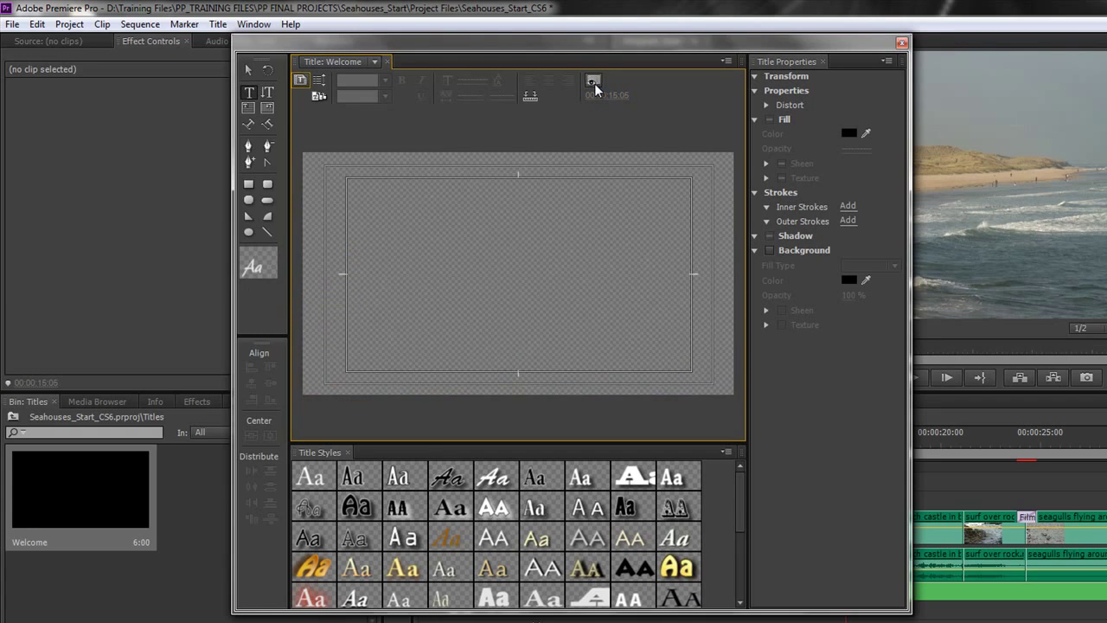
{"action": "left_click", "coordinate": [594, 83]}
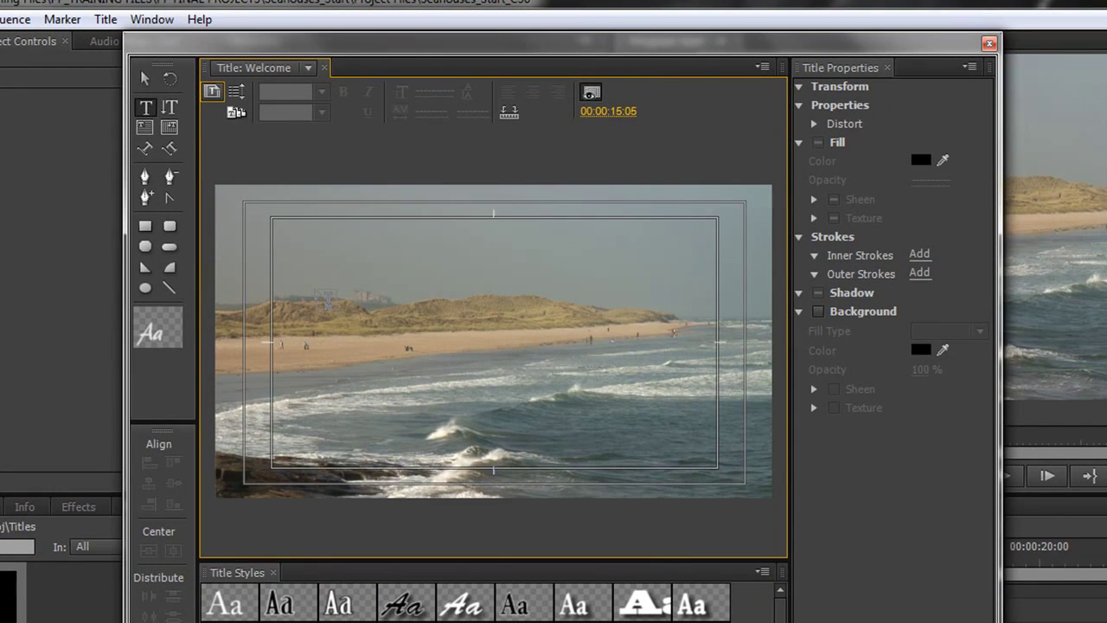
Type a line of trial text above the dunes, then select and delete it all
{"action": "left_click", "coordinate": [313, 277]}
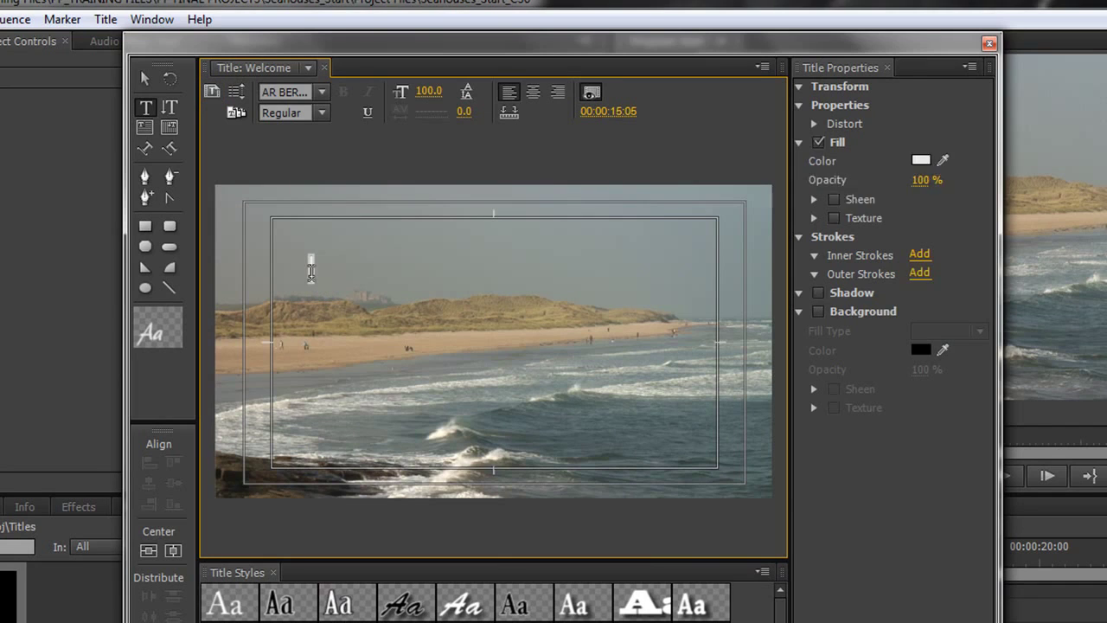
{"action": "type", "text": "t"}
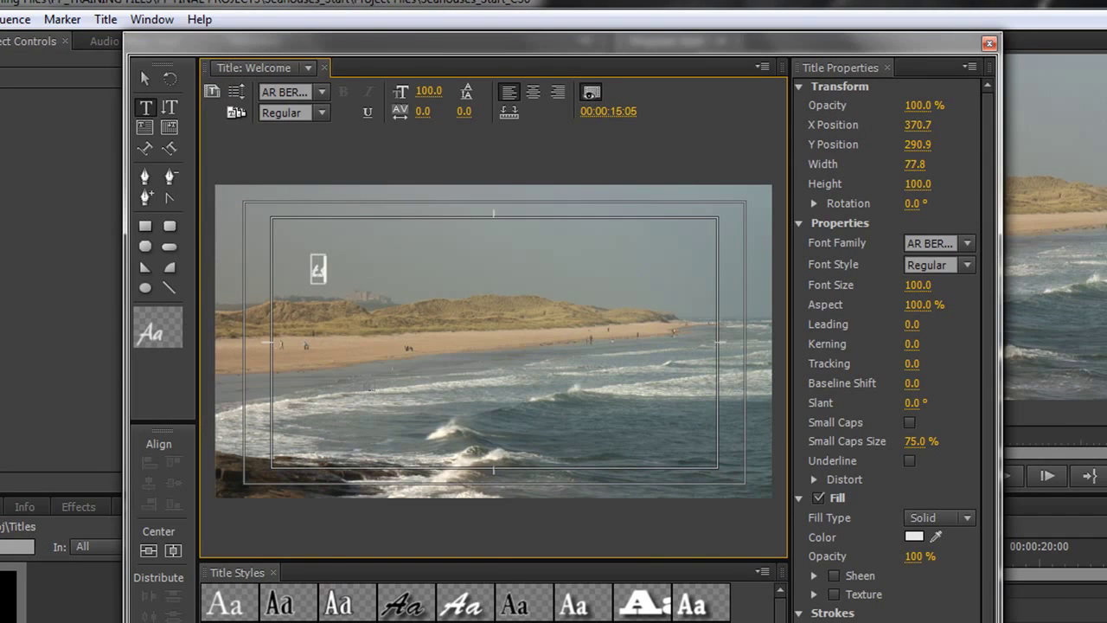
{"action": "type", "text": "sodegnosdngfosidnfonsdogfnsodnfvodsknvosdnvokn sdookns"}
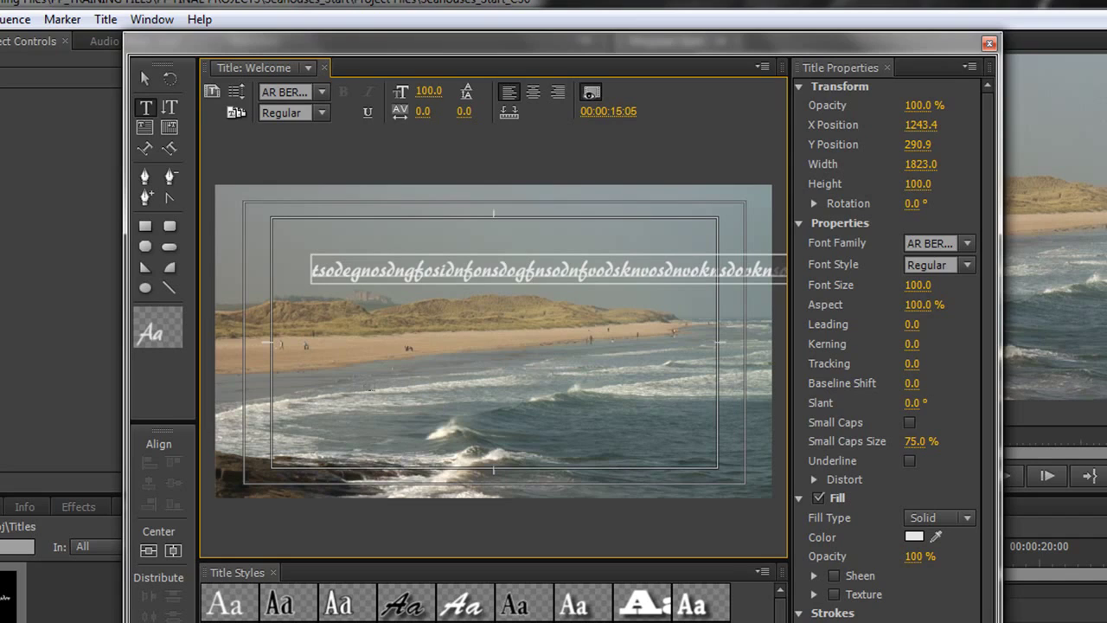
{"action": "key", "text": "ctrl+a"}
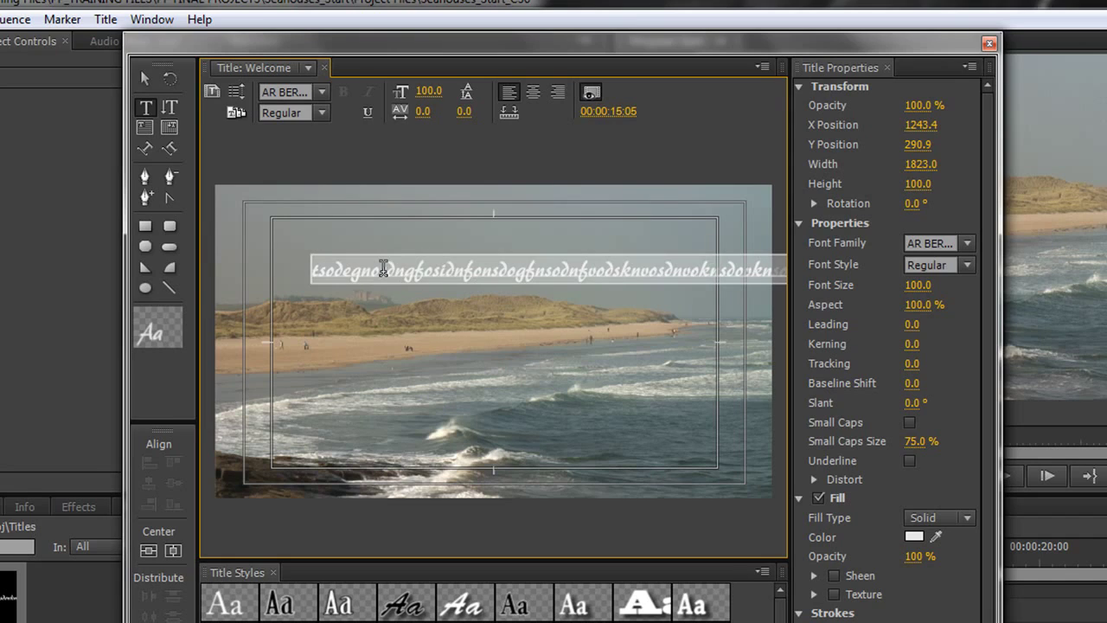
{"action": "key", "text": "BackSpace"}
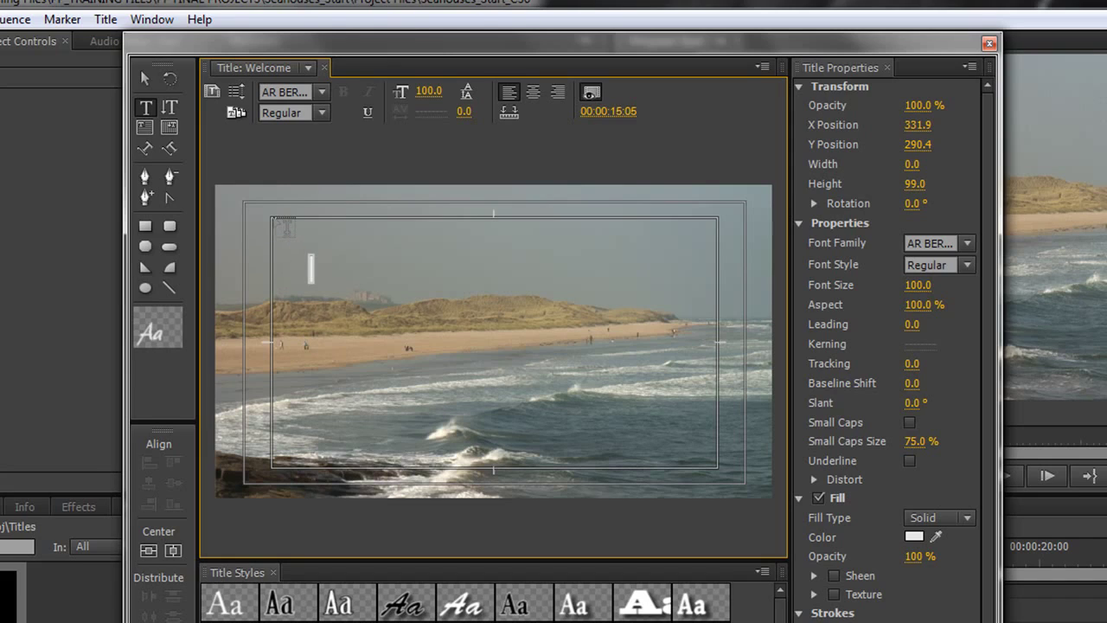
Draw an area text box across the title-safe area and set Font Size to 296
{"action": "left_click", "coordinate": [285, 226]}
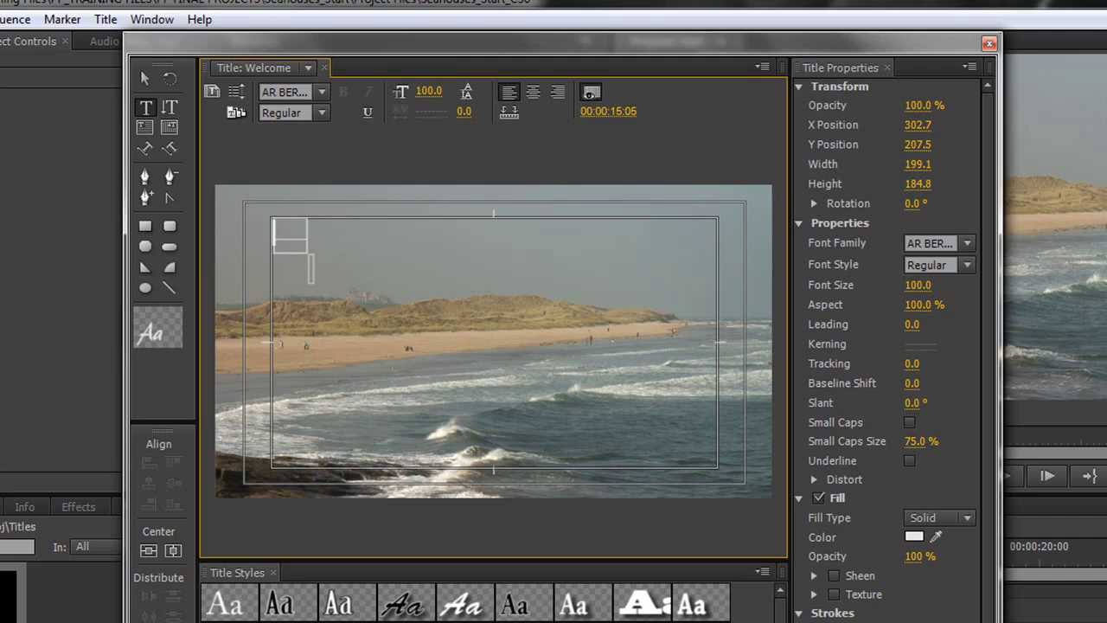
{"action": "left_click_drag", "start_coordinate": [595, 441], "coordinate": [712, 468]}
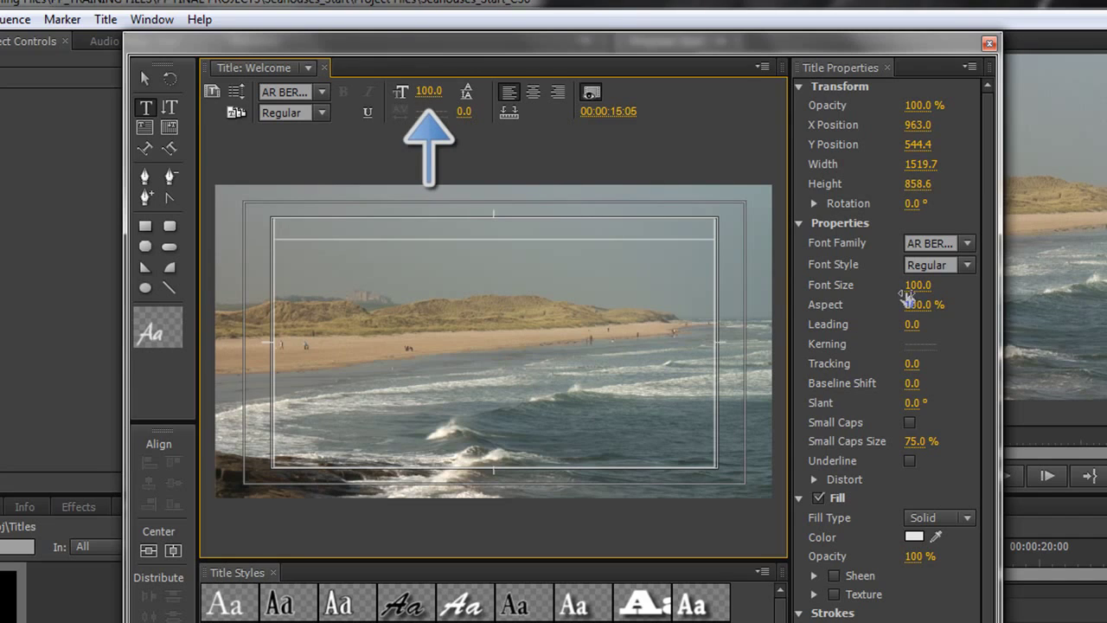
{"action": "mouse_move", "coordinate": [919, 293]}
{"action": "left_mouse_down"}
{"action": "mouse_move", "coordinate": [998, 302]}
{"action": "mouse_move", "coordinate": [958, 284]}
{"action": "mouse_move", "coordinate": [983, 228]}
{"action": "mouse_move", "coordinate": [816, 267]}
{"action": "mouse_move", "coordinate": [484, 279]}
{"action": "left_mouse_up"}
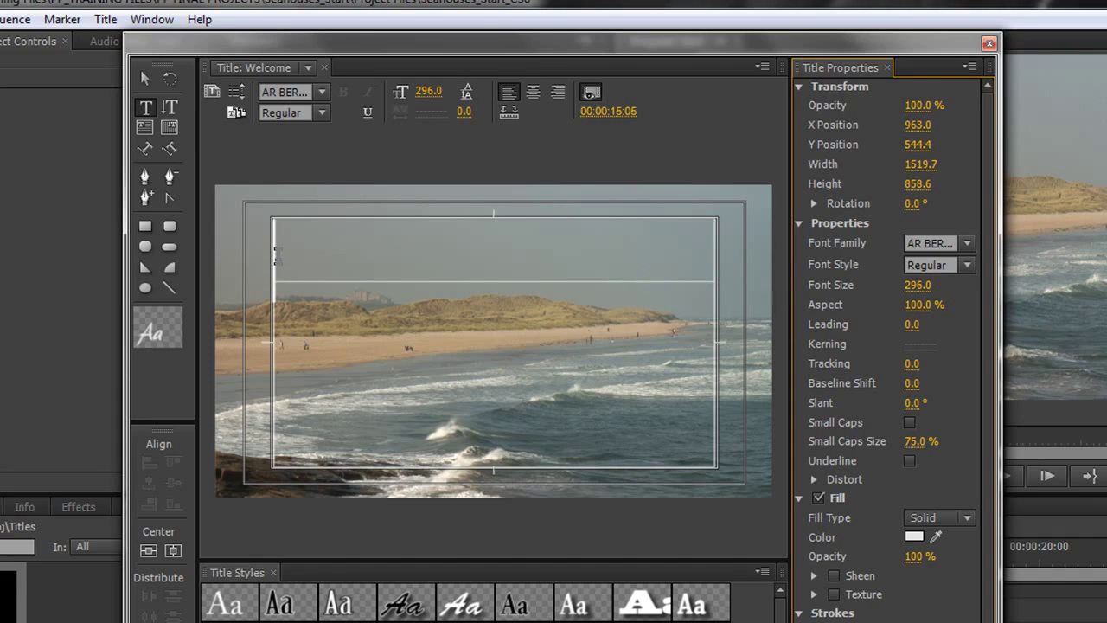
Type test text to check wrapping in the box, then clear it
{"action": "left_click", "coordinate": [275, 253]}
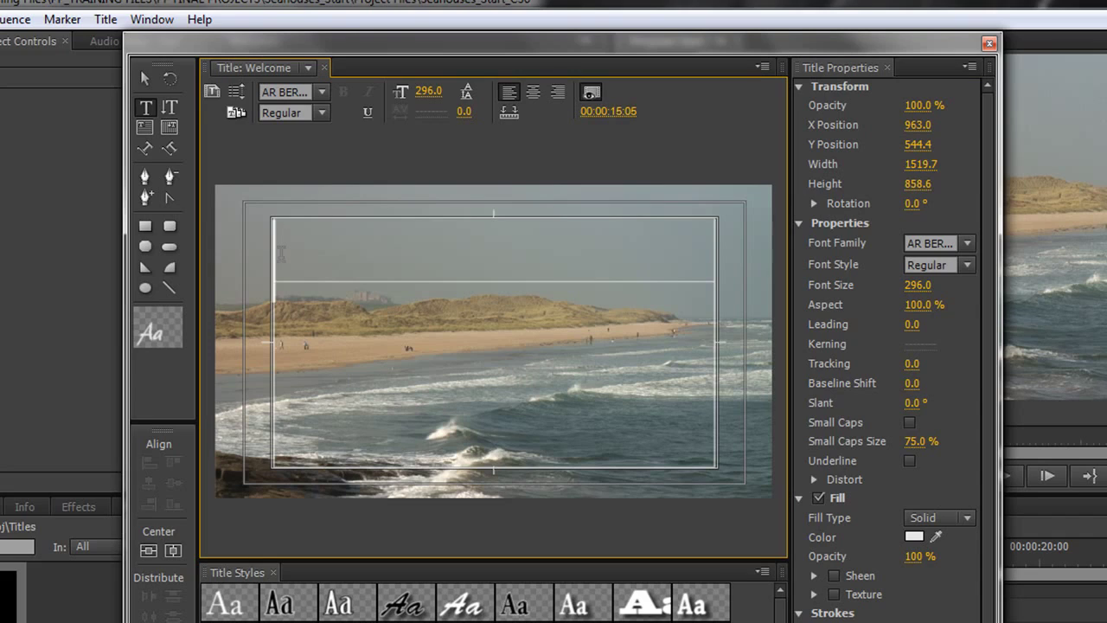
{"action": "type", "text": "sdofonsodnvosdknvoskdnos"}
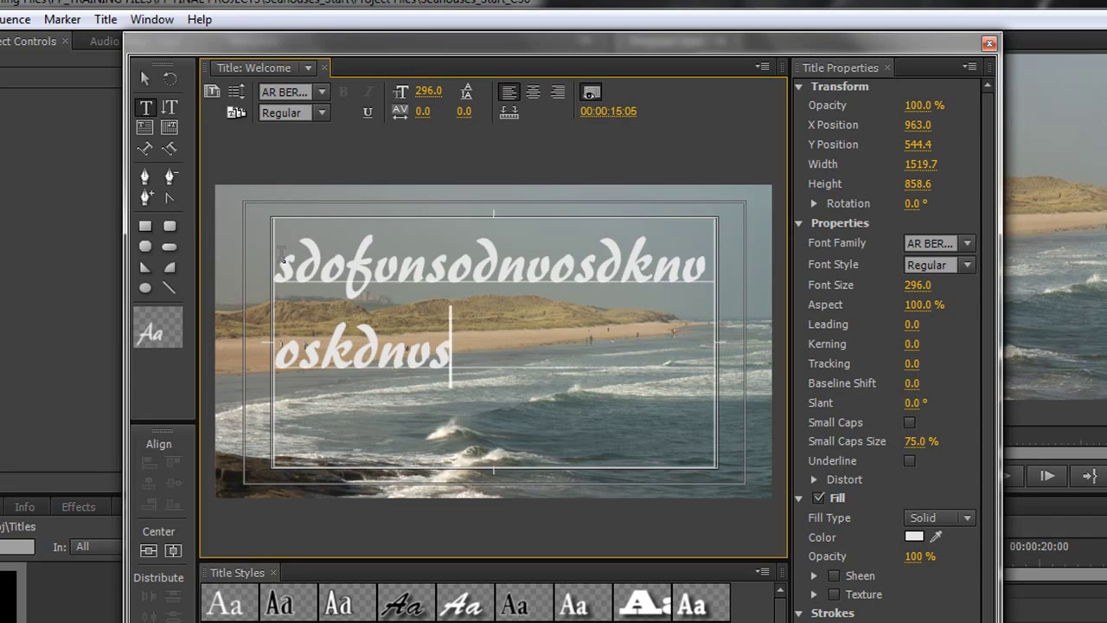
{"action": "type", "text": "dokonsodknvoskdnvosdknv"}
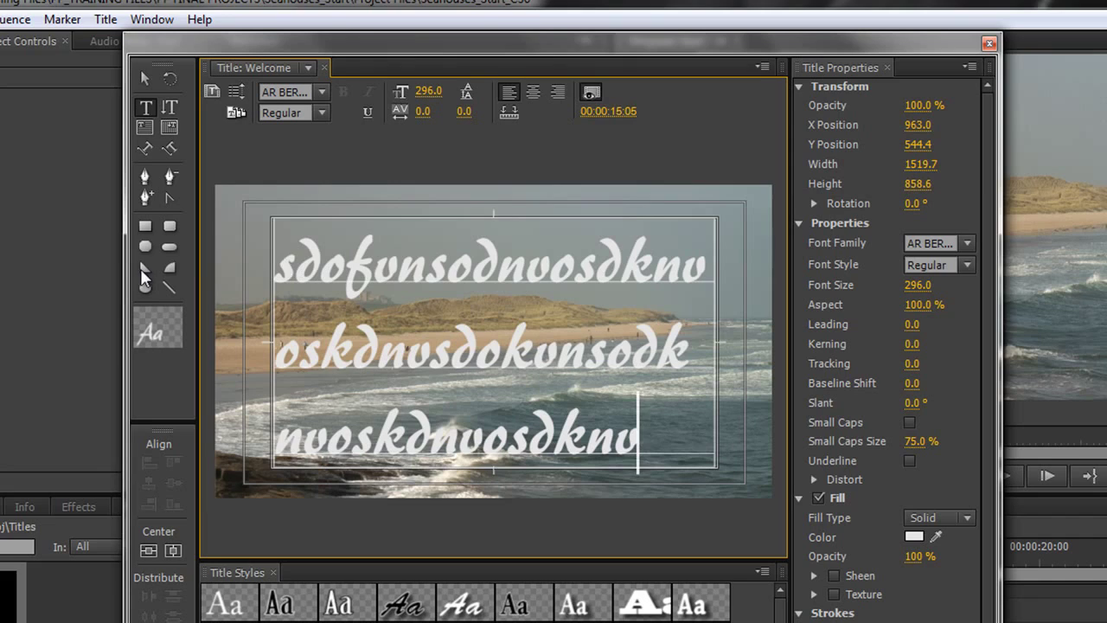
{"action": "triple_click", "coordinate": [574, 387]}
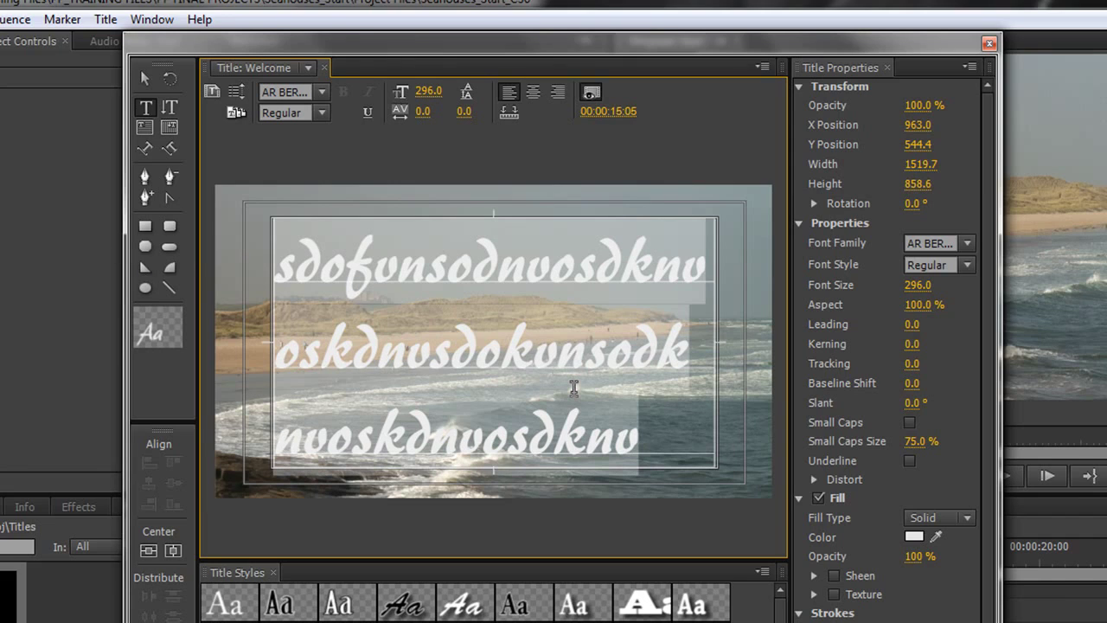
{"action": "key", "text": "BackSpace"}
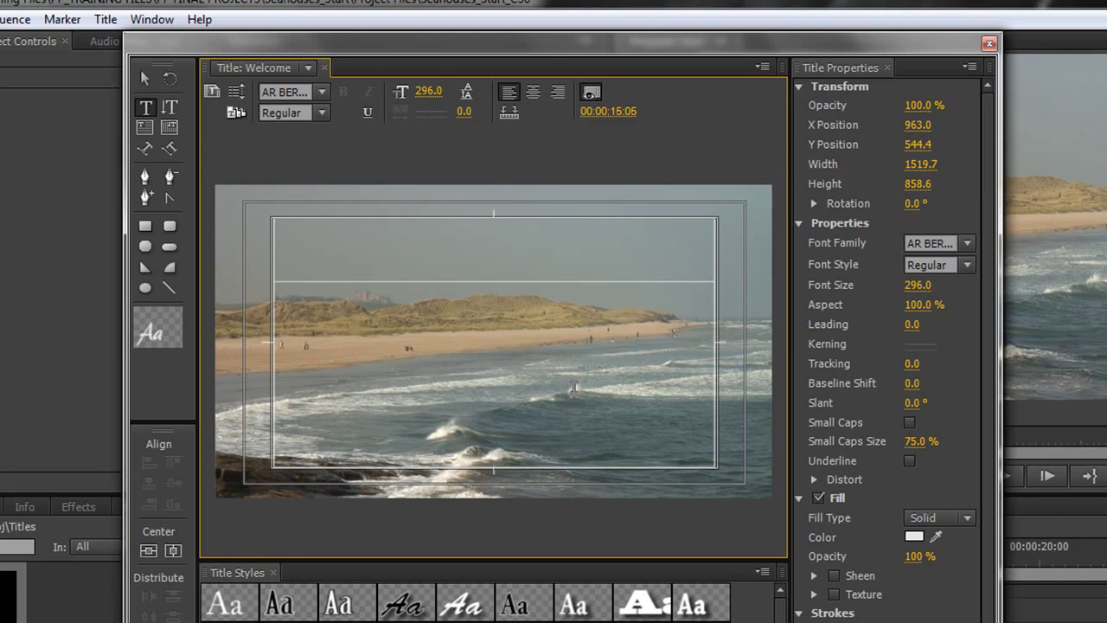
Select the empty area text box with the Selection tool and delete it
{"action": "left_click", "coordinate": [151, 78]}
{"action": "left_click", "coordinate": [143, 76]}
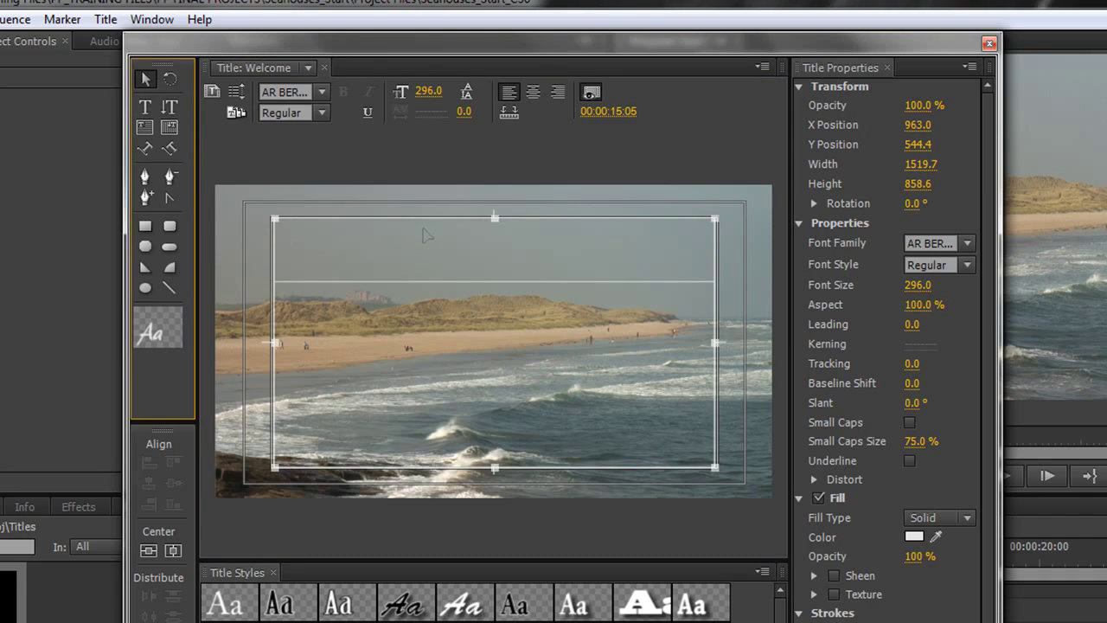
{"action": "left_click", "coordinate": [453, 226]}
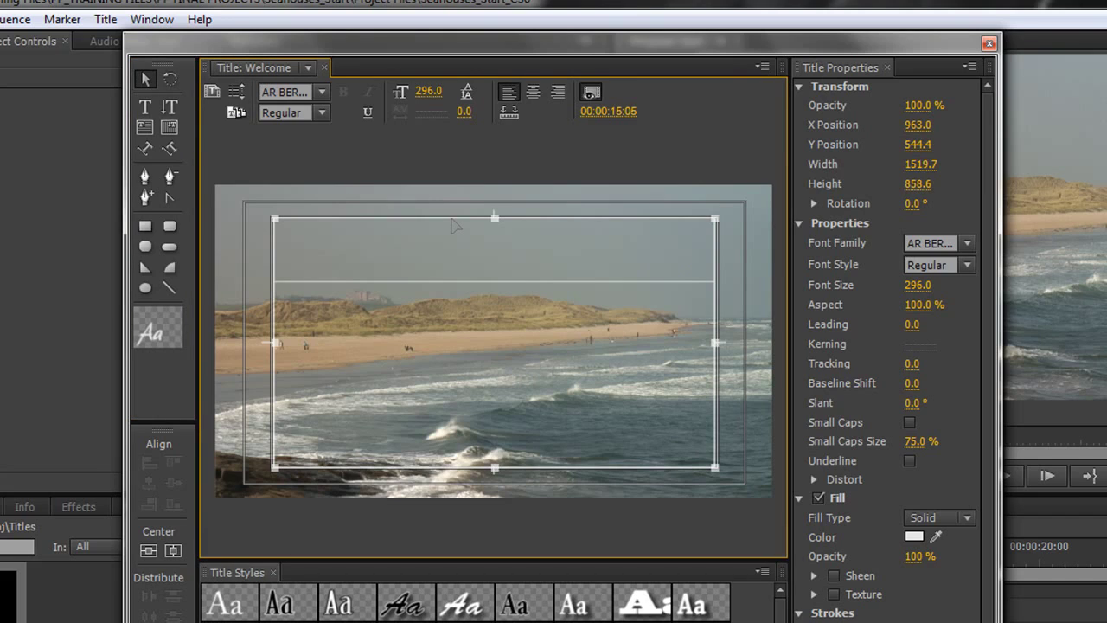
{"action": "key", "text": "Delete"}
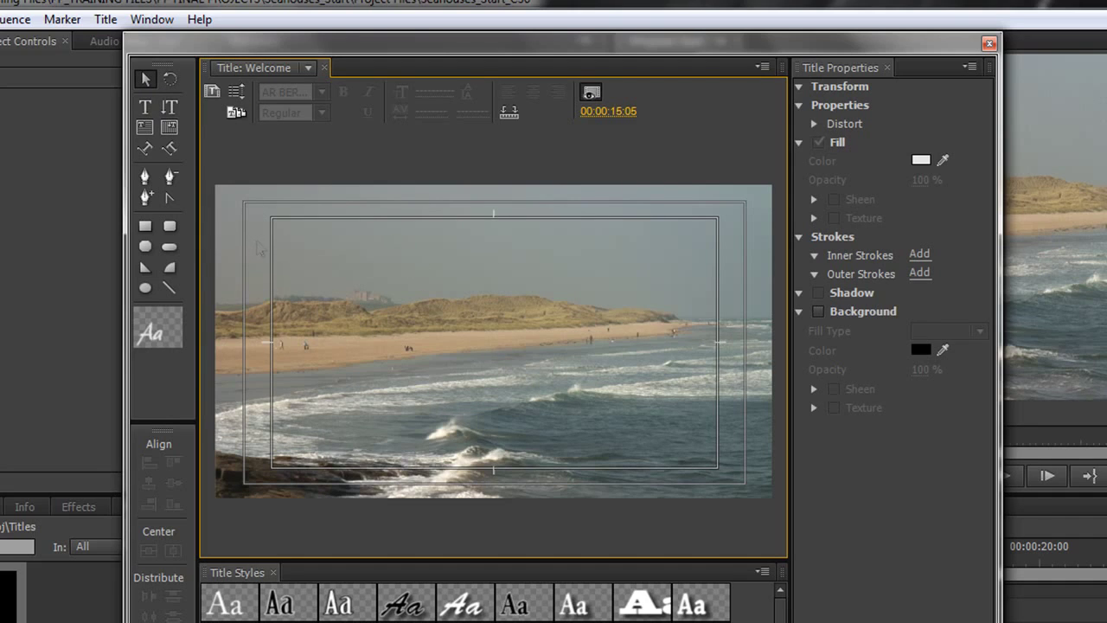
Type 'Andrew' on the title above the dunes with the Type tool
{"action": "left_click", "coordinate": [145, 108]}
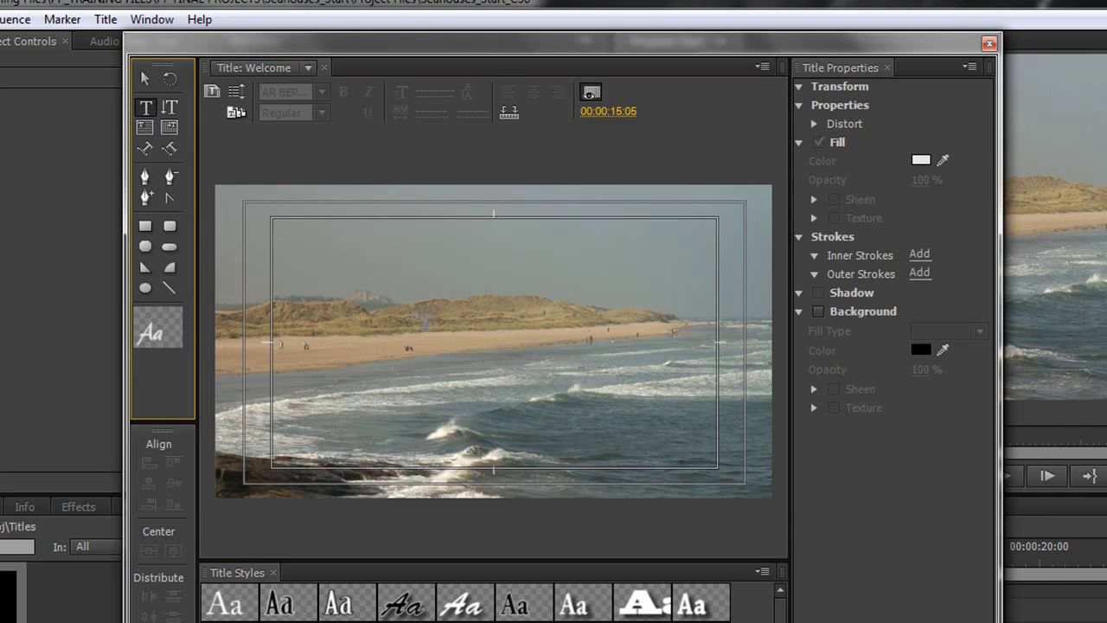
{"action": "left_click", "coordinate": [343, 272]}
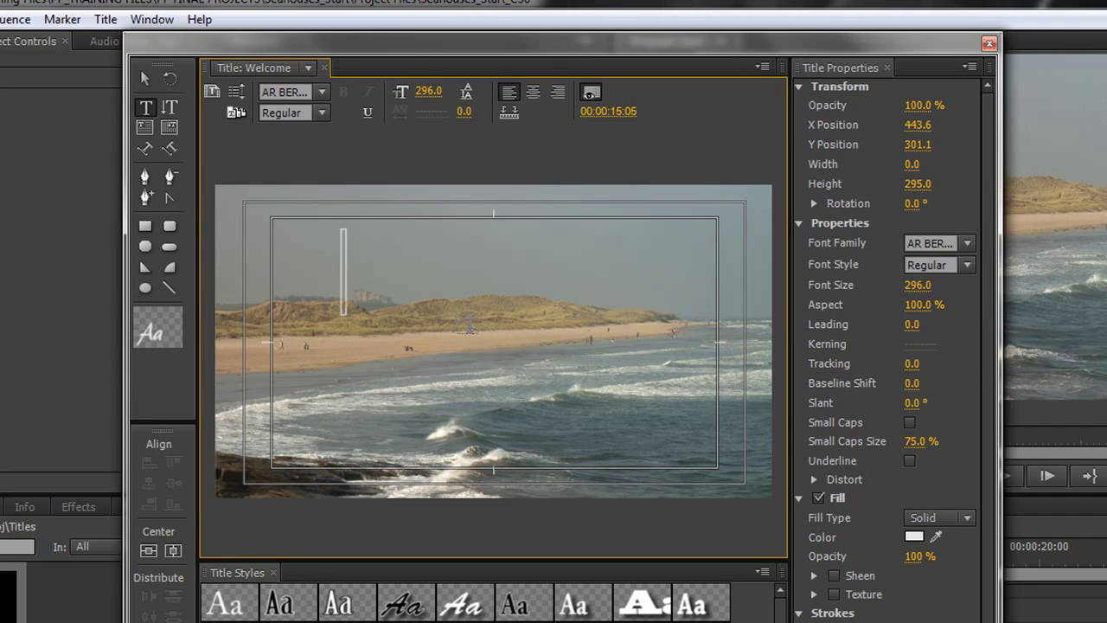
{"action": "type", "text": "Andrew"}
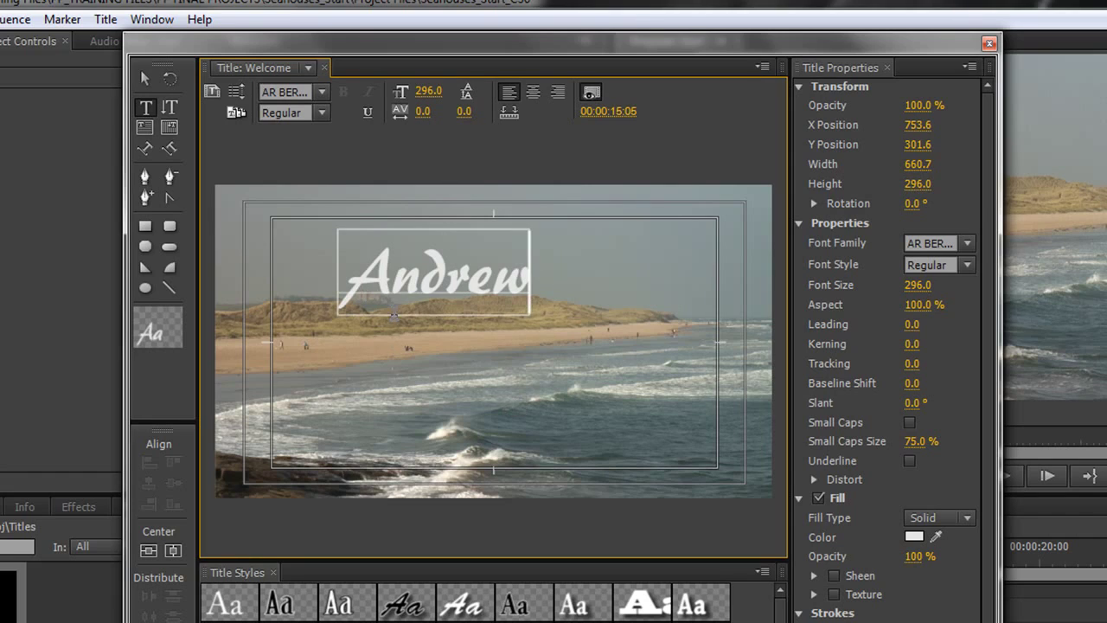
Set the word Andrew's font family to AR DELANEY
{"action": "double_click", "coordinate": [422, 290]}
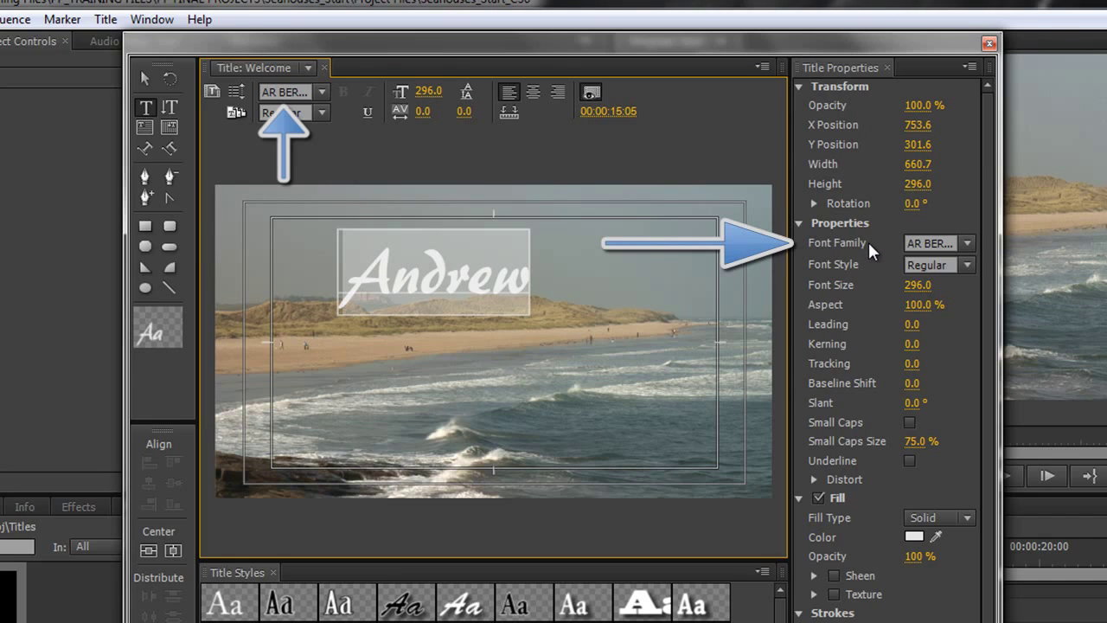
{"action": "left_click", "coordinate": [933, 243]}
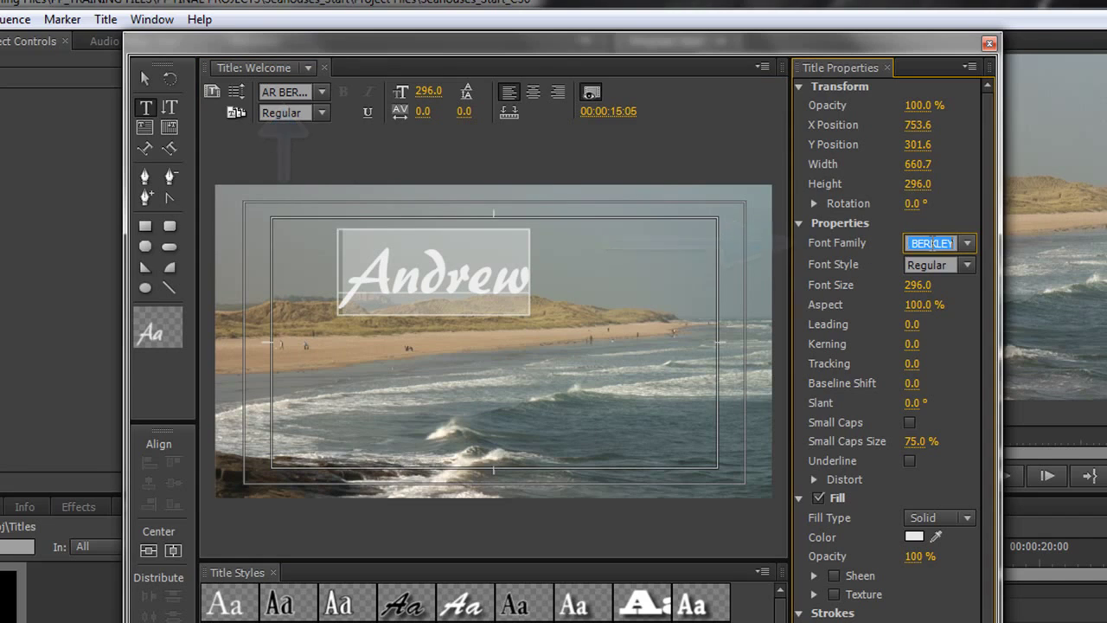
{"action": "key", "text": "Down"}
{"action": "key", "text": "Down"}
{"action": "key", "text": "Down"}
{"action": "key", "text": "Down"}
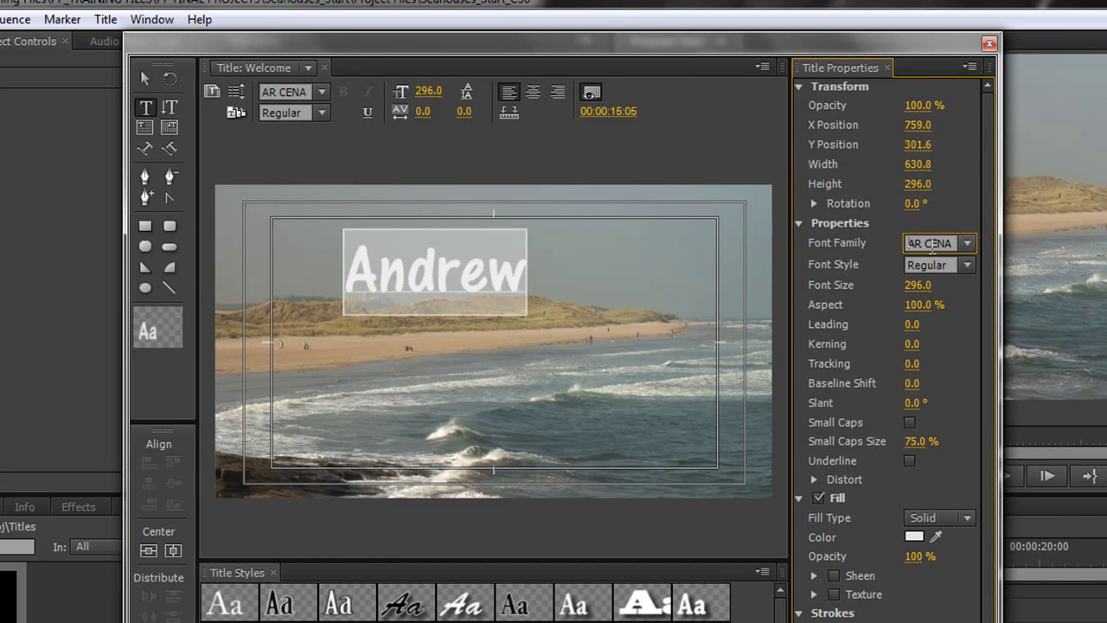
{"action": "key", "text": "Down"}
{"action": "key", "text": "Down"}
{"action": "key", "text": "Down"}
{"action": "key", "text": "Down"}
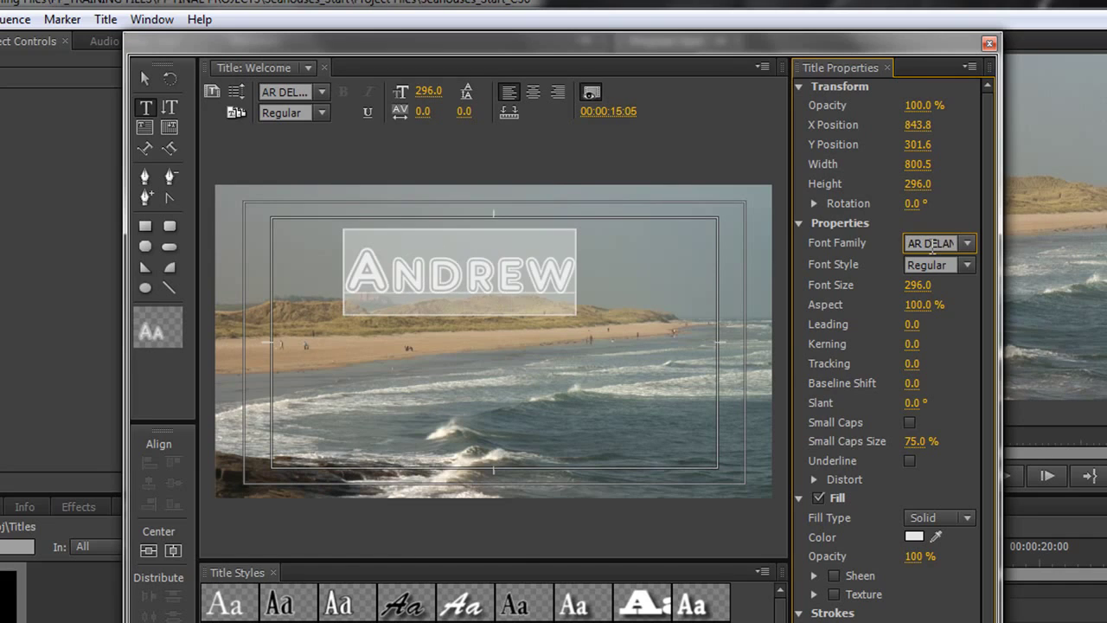
{"action": "key", "text": "Down"}
{"action": "key", "text": "Up"}
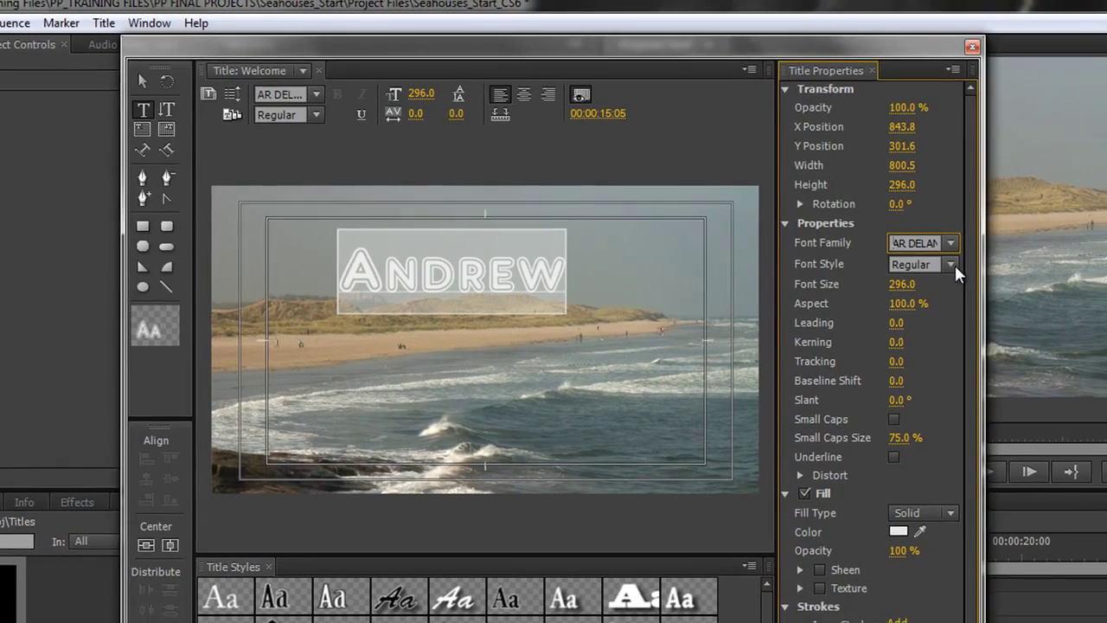
Browse the font styles list, then switch ANDREW's text fill to a linear gradient
{"action": "left_click", "coordinate": [967, 265]}
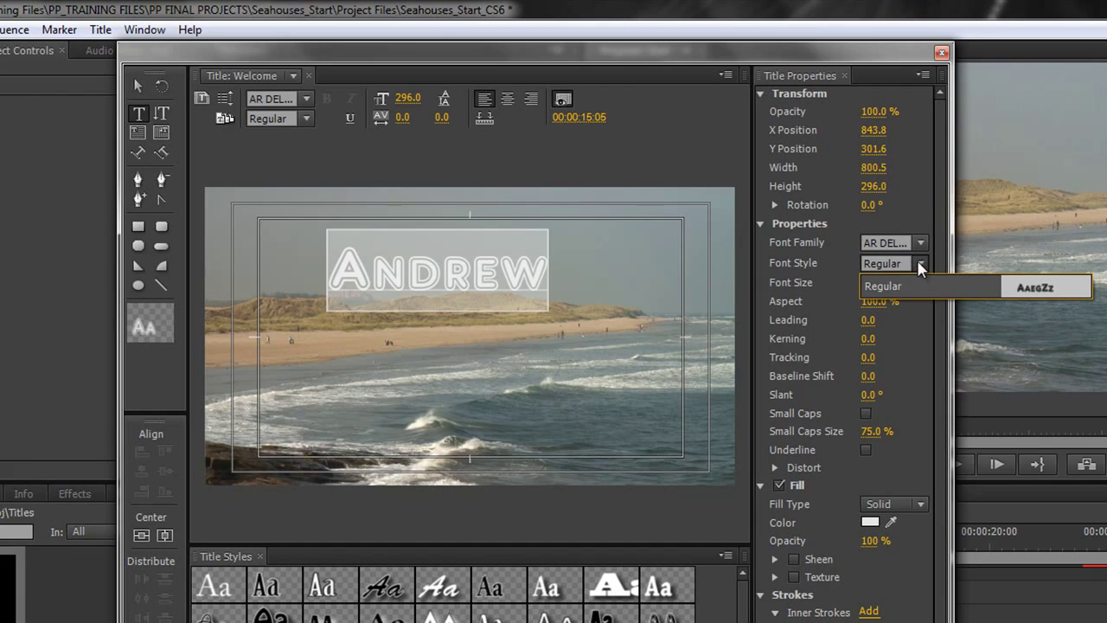
{"action": "left_click", "coordinate": [941, 330]}
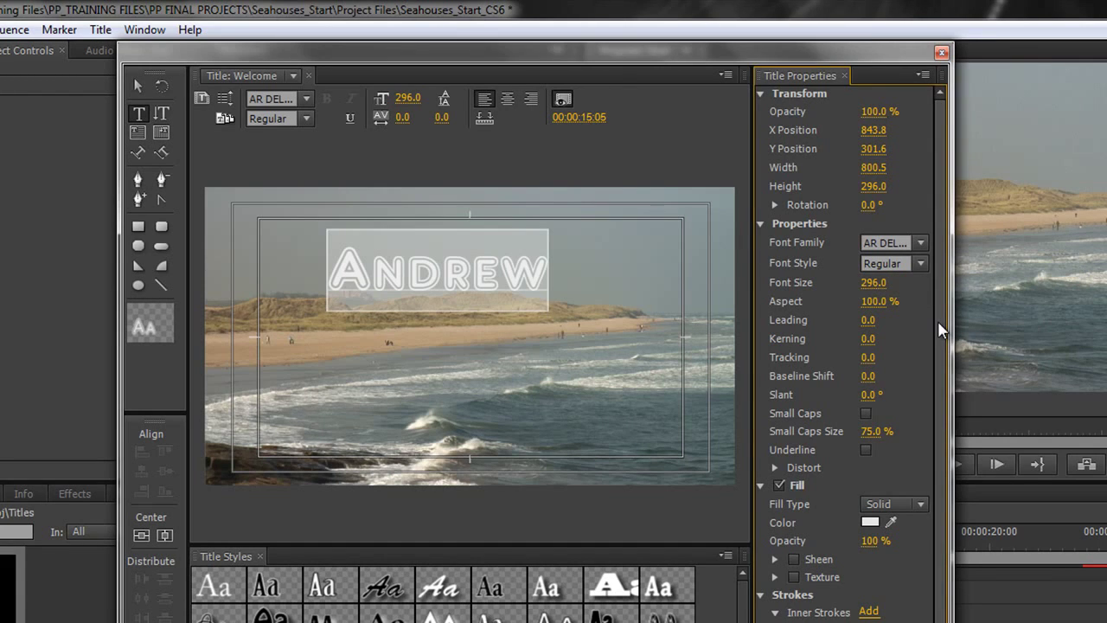
{"action": "left_click", "coordinate": [895, 503]}
{"action": "left_click", "coordinate": [884, 486]}
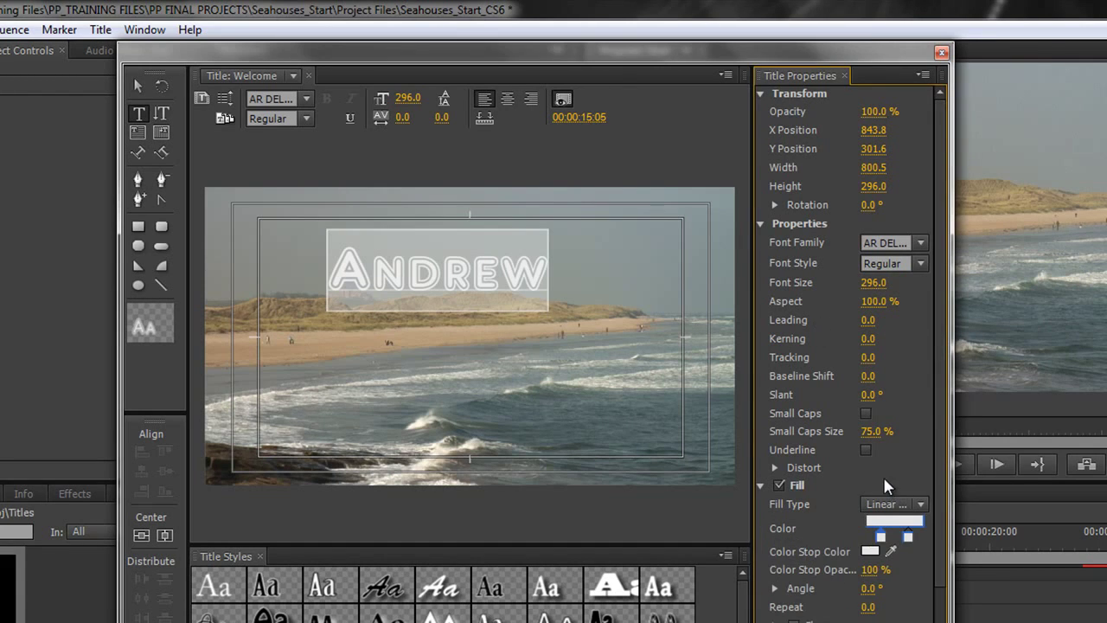
Try Small Caps and a 33° slant on ANDREW, then turn Small Caps back off
{"action": "left_click", "coordinate": [867, 412]}
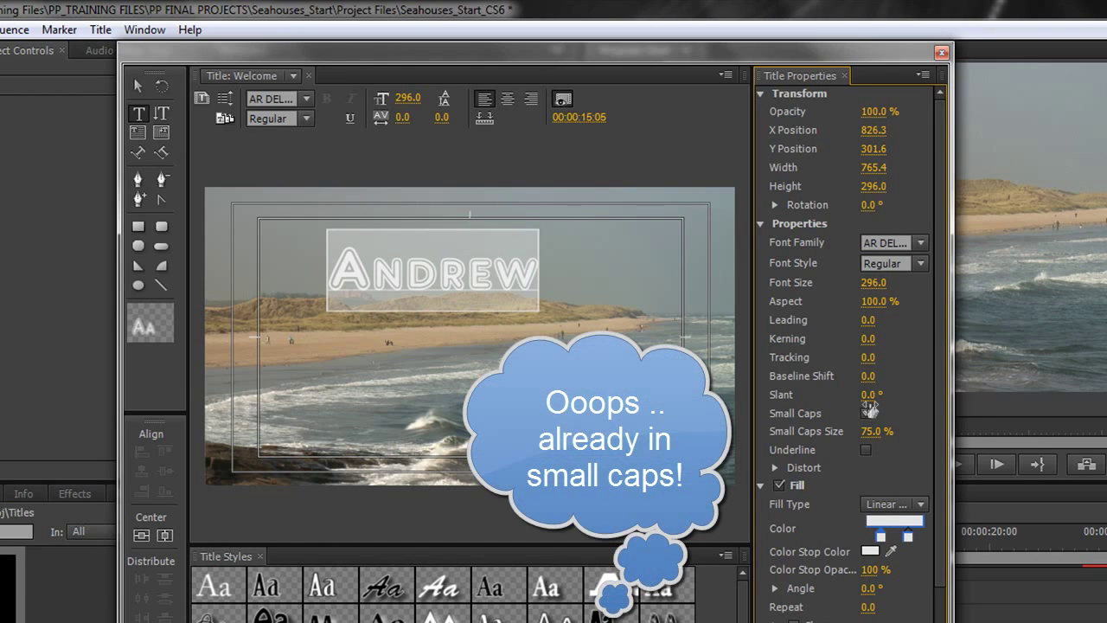
{"action": "left_click_drag", "start_coordinate": [868, 394], "coordinate": [902, 396]}
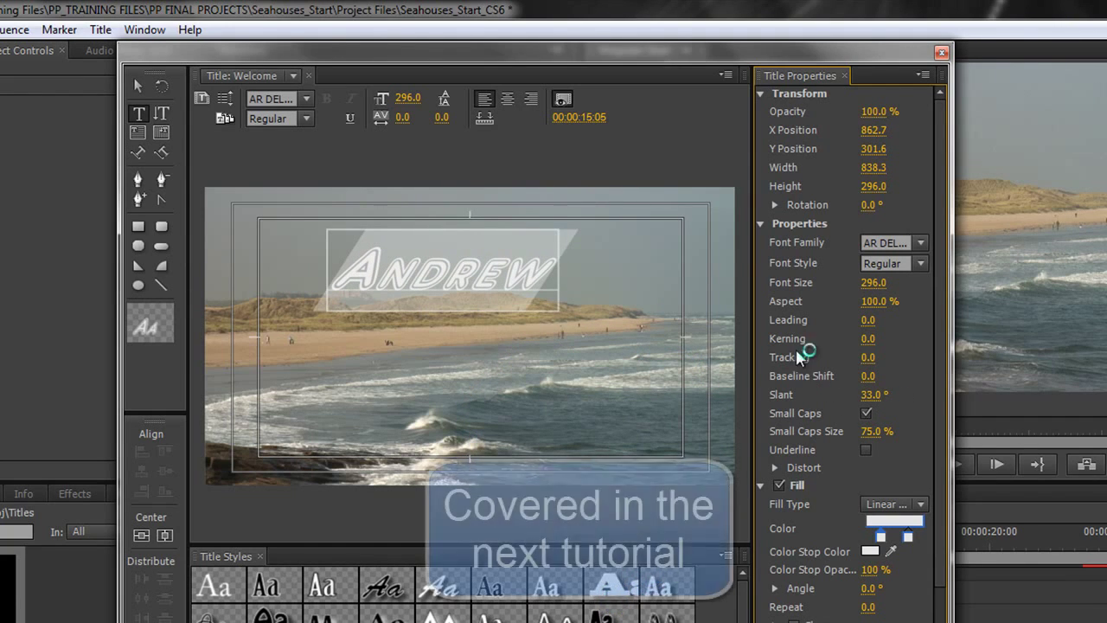
{"action": "left_click", "coordinate": [866, 414]}
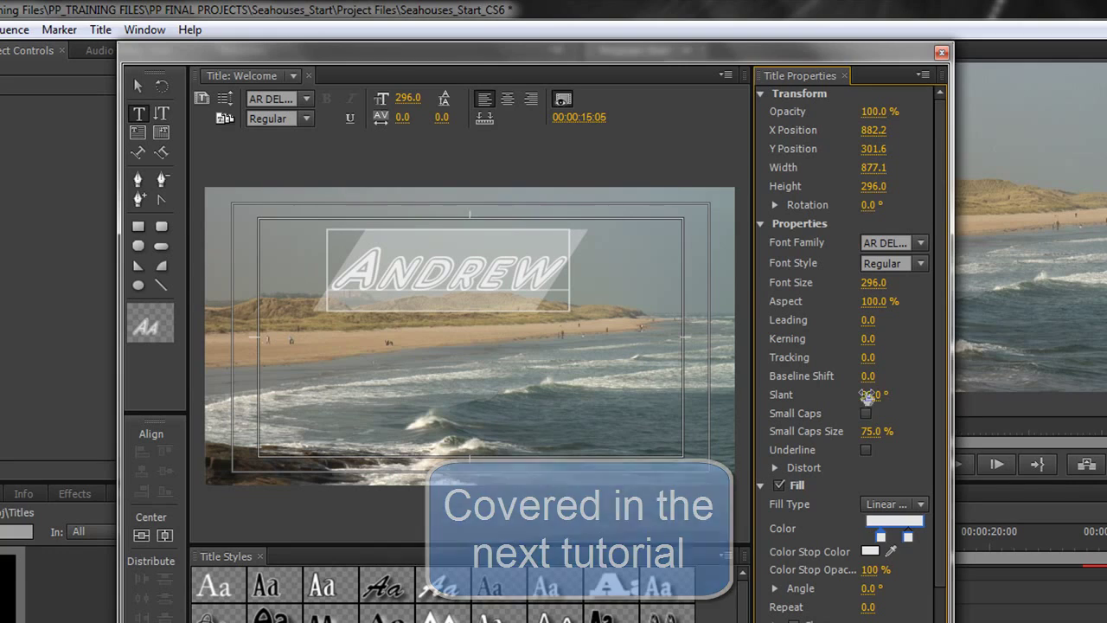
{"action": "left_click", "coordinate": [876, 397]}
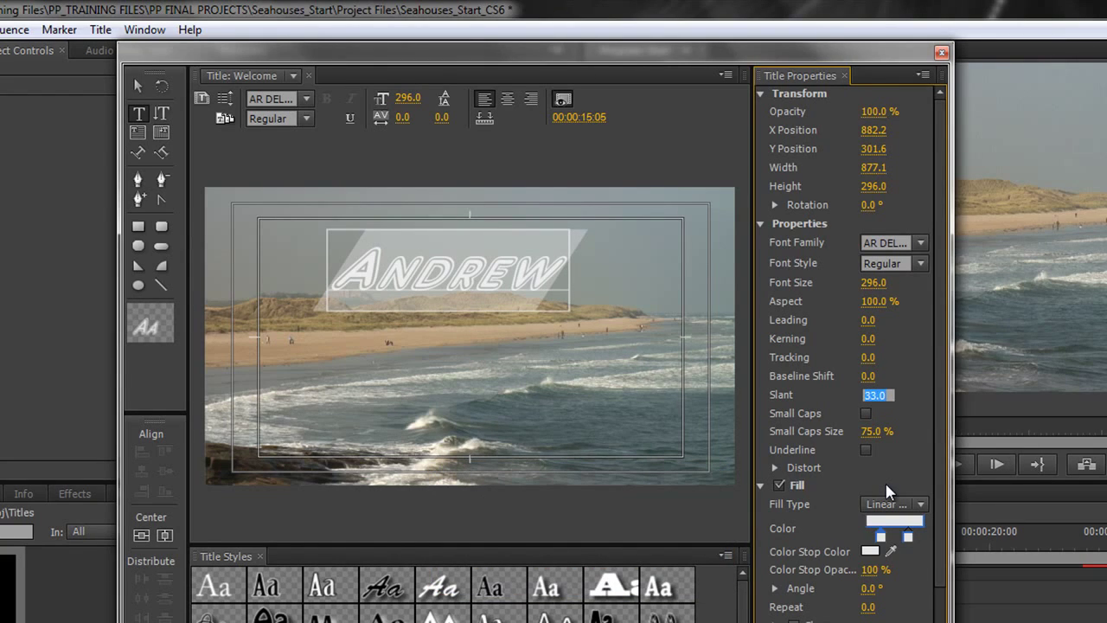
Enter 0 as the Slant value so ANDREW stands upright again
{"action": "type", "text": "0"}
{"action": "key", "text": "Return"}
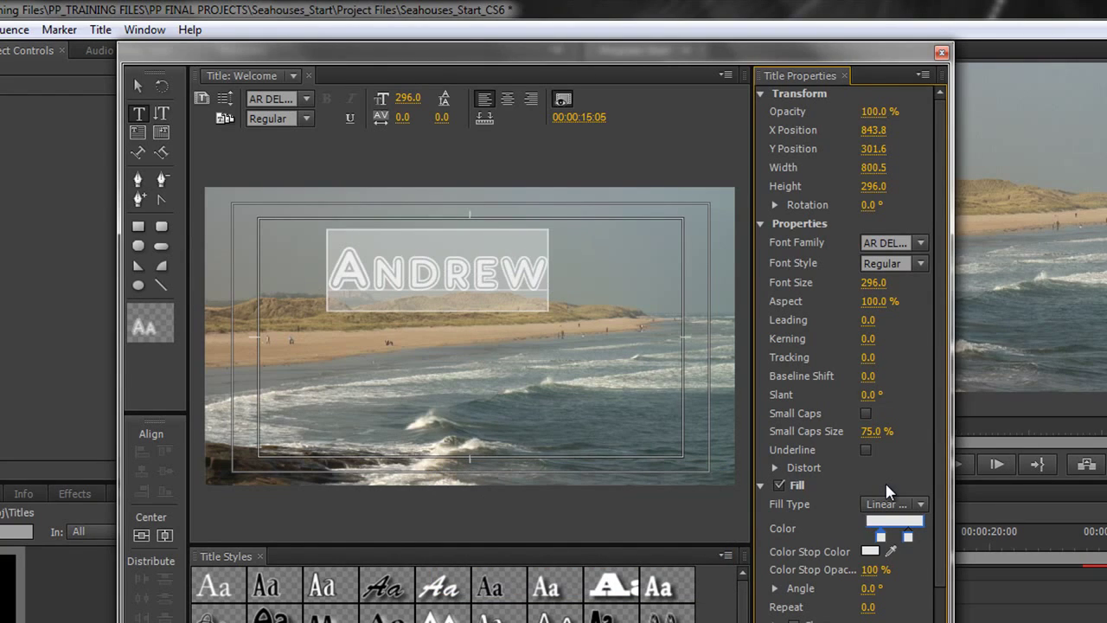